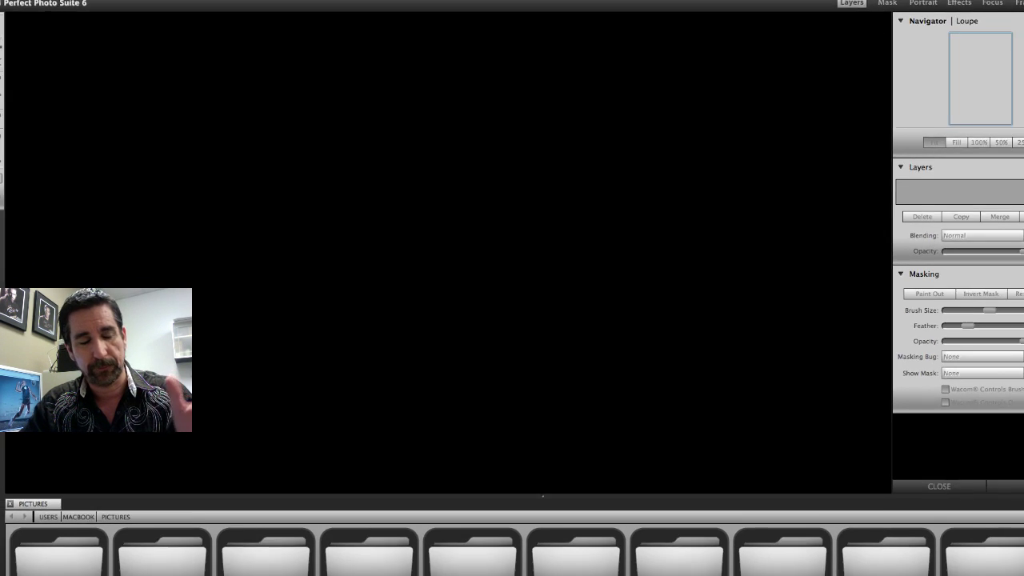
- Review the memory and performance settings in the program preferences, then close them
{"action": "left_click", "coordinate": [11, 3]}
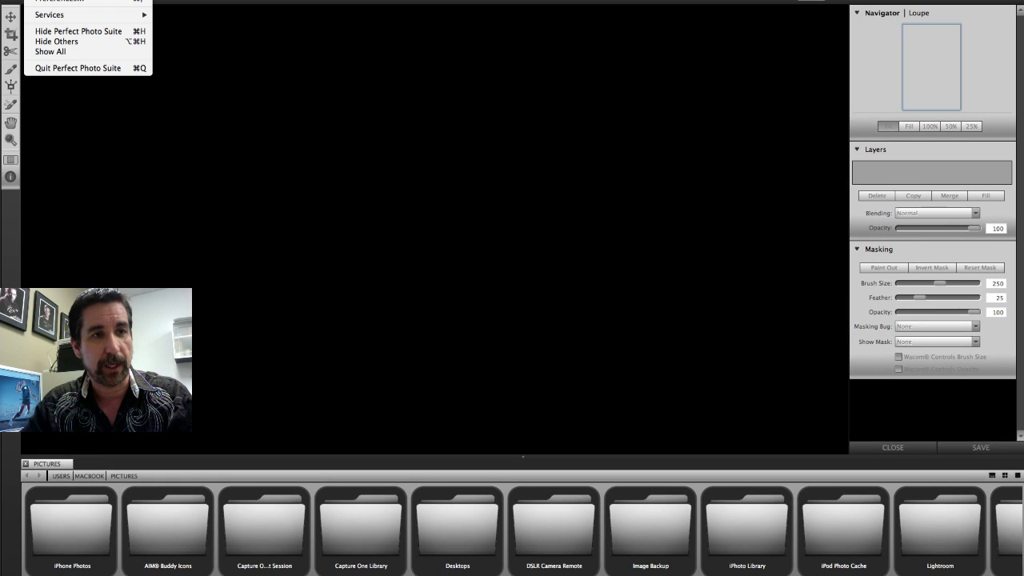
{"action": "left_click", "coordinate": [88, 2]}
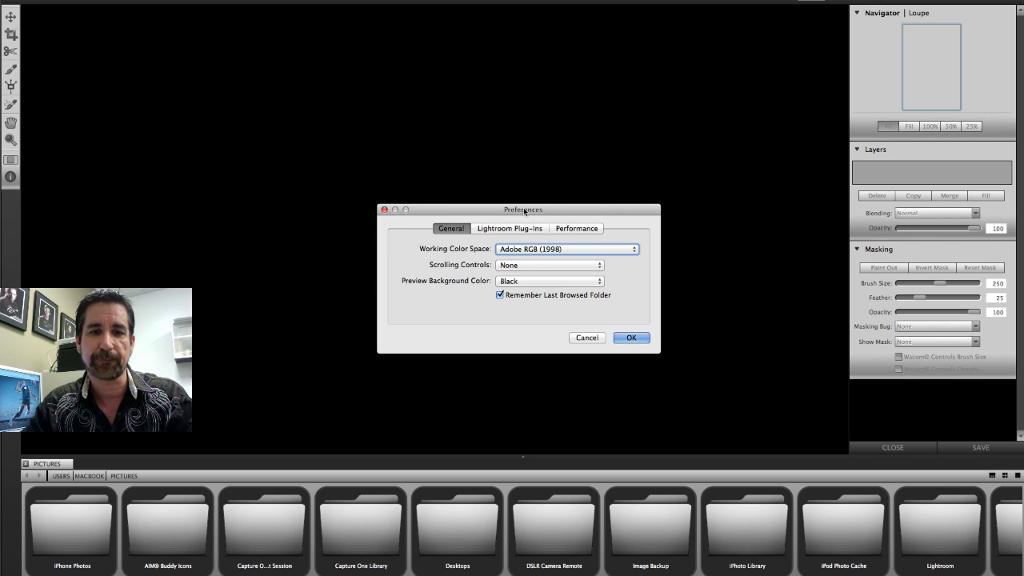
{"action": "left_click_drag", "start_coordinate": [525, 210], "coordinate": [496, 96]}
{"action": "left_click", "coordinate": [549, 118]}
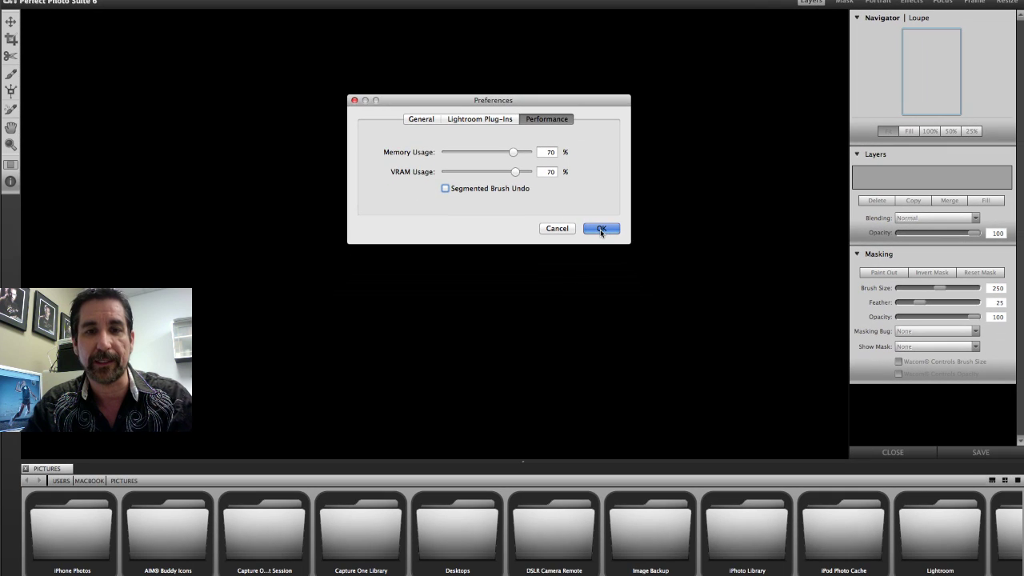
{"action": "left_click", "coordinate": [680, 376]}
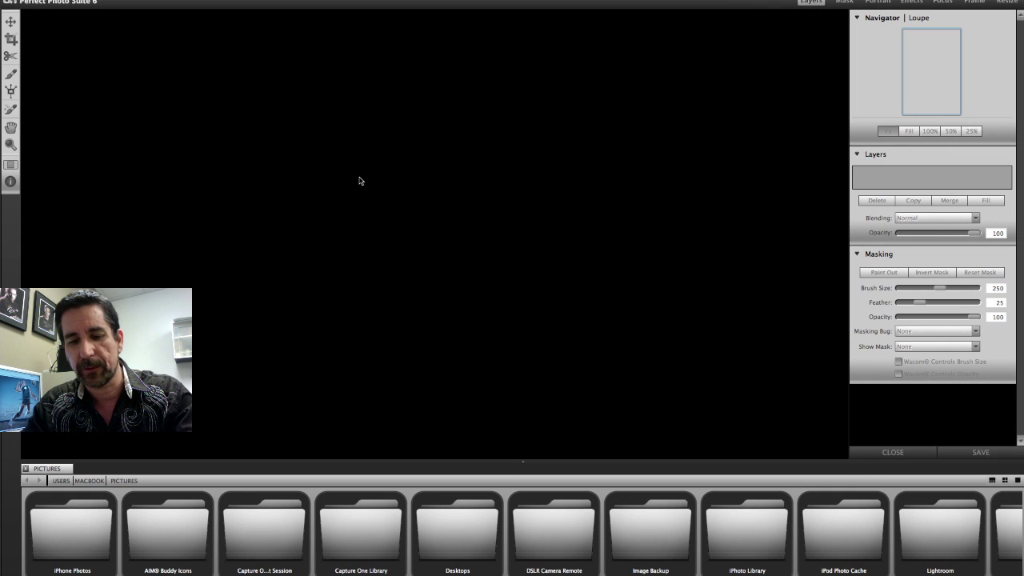
- Open the bass player photo _PT75794.tif from the onOne Blog folder
{"action": "key", "text": "super+o"}
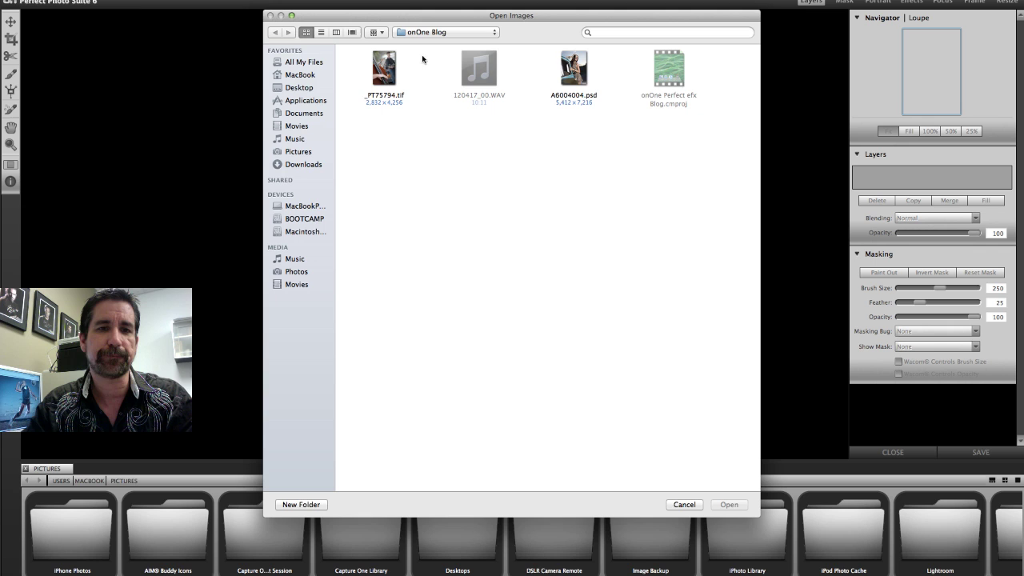
{"action": "left_click", "coordinate": [386, 69]}
{"action": "double_click", "coordinate": [386, 69]}
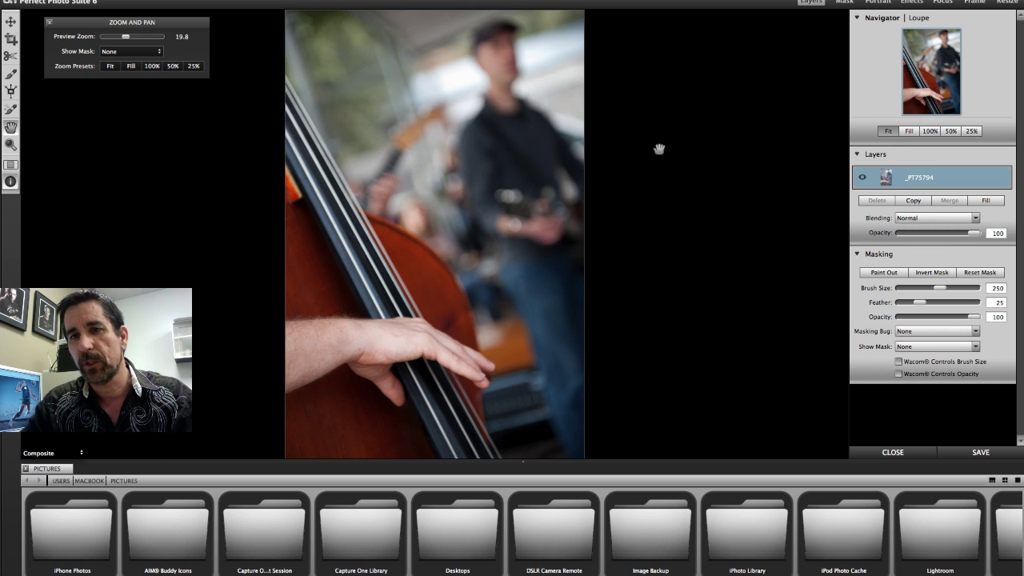
- Enter the Effects module and browse Borders, Color & Tone, Movie Looks and others through to Vintage
{"action": "left_click", "coordinate": [912, 1]}
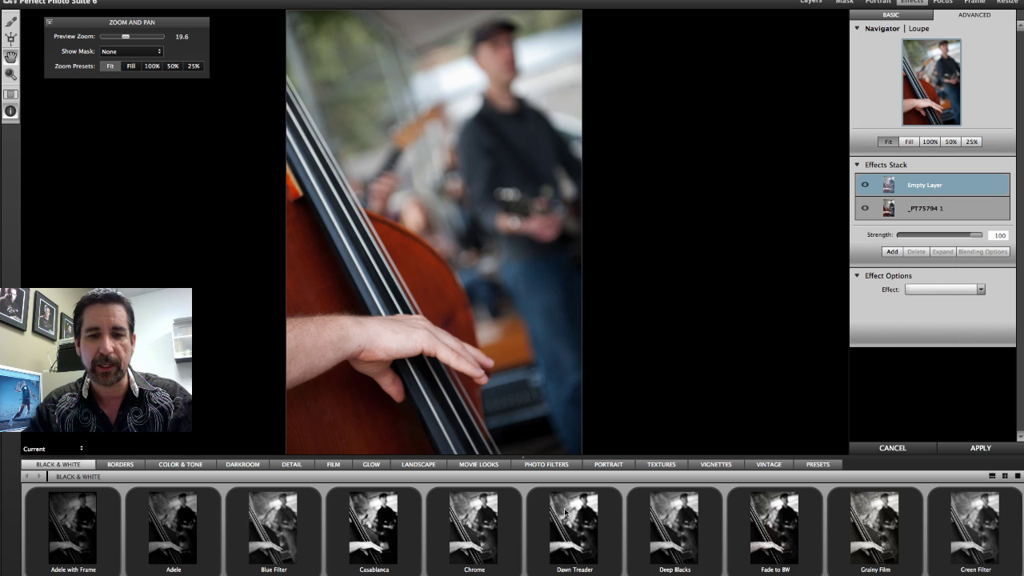
{"action": "left_click", "coordinate": [121, 465]}
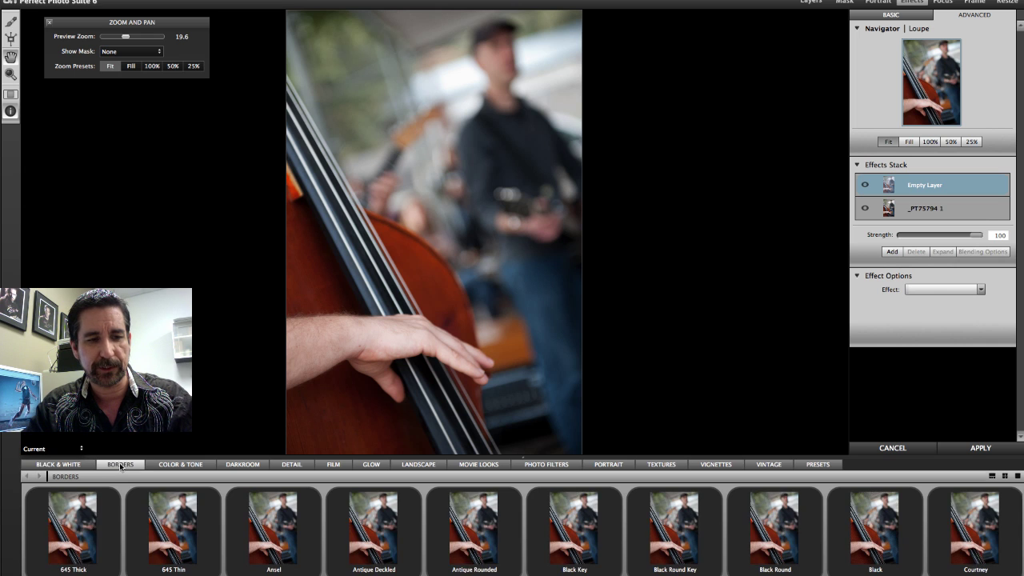
{"action": "left_click", "coordinate": [180, 464]}
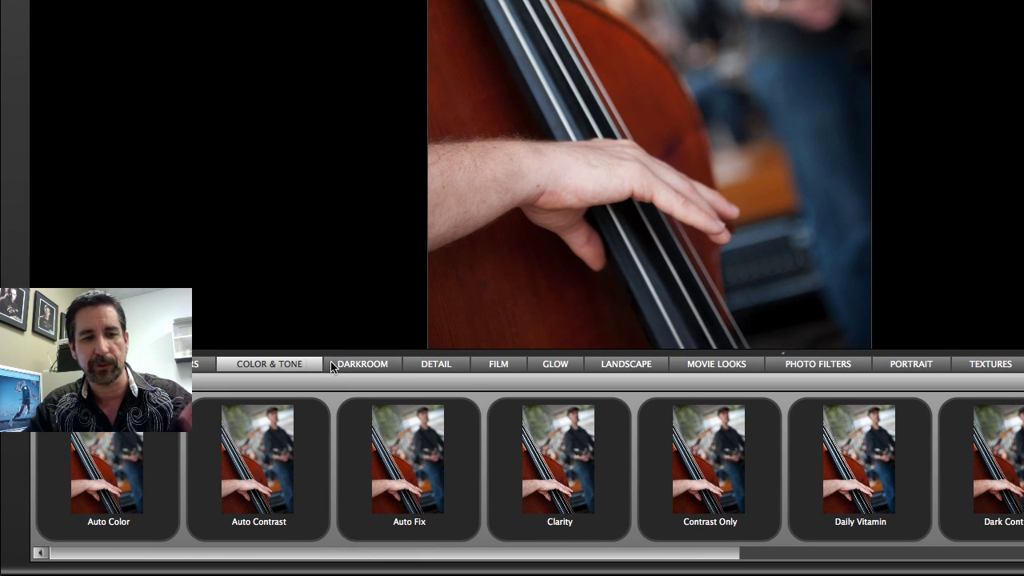
{"action": "left_click", "coordinate": [720, 366]}
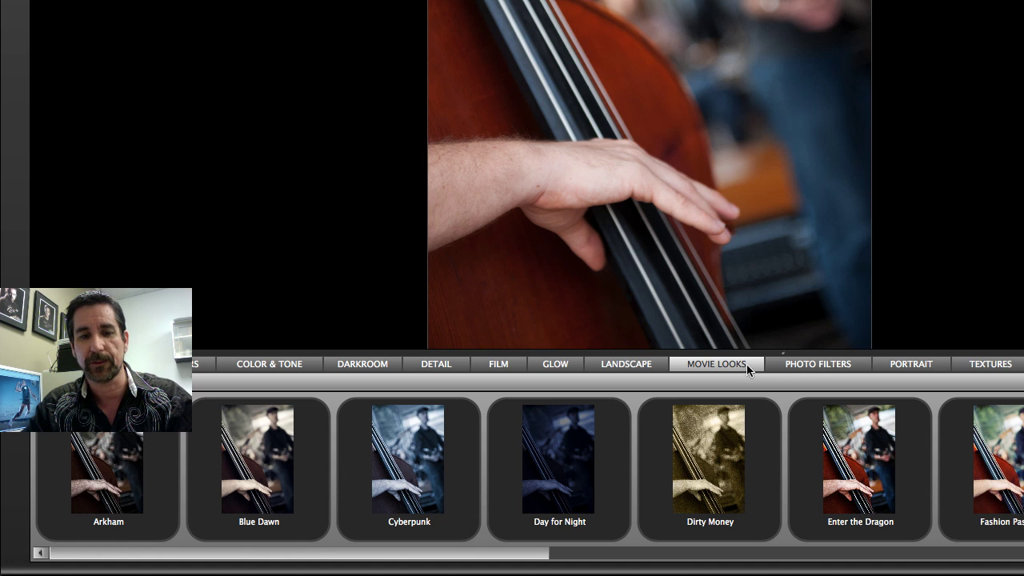
{"action": "left_click", "coordinate": [808, 365]}
{"action": "left_click", "coordinate": [895, 365]}
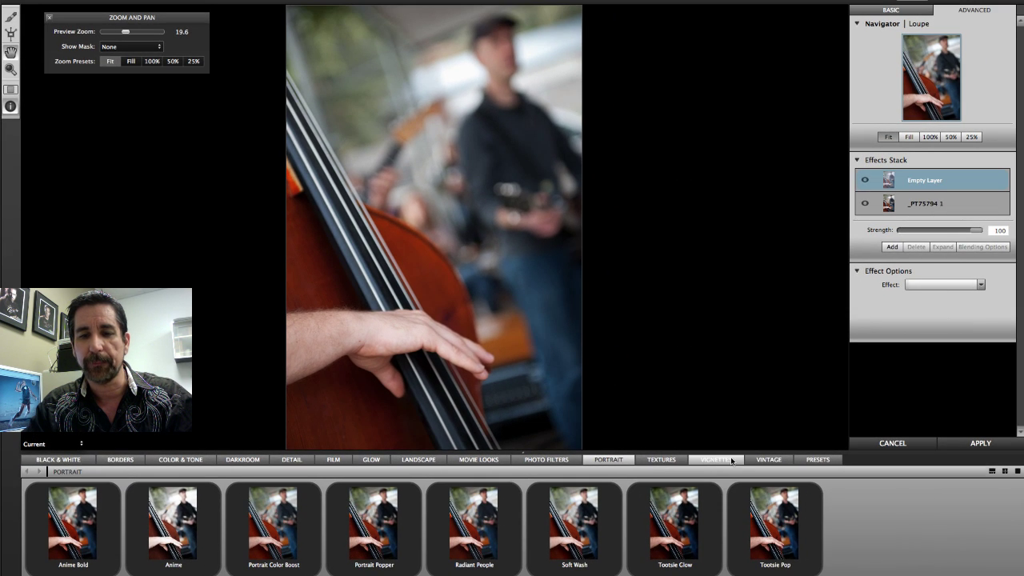
{"action": "left_click", "coordinate": [732, 460]}
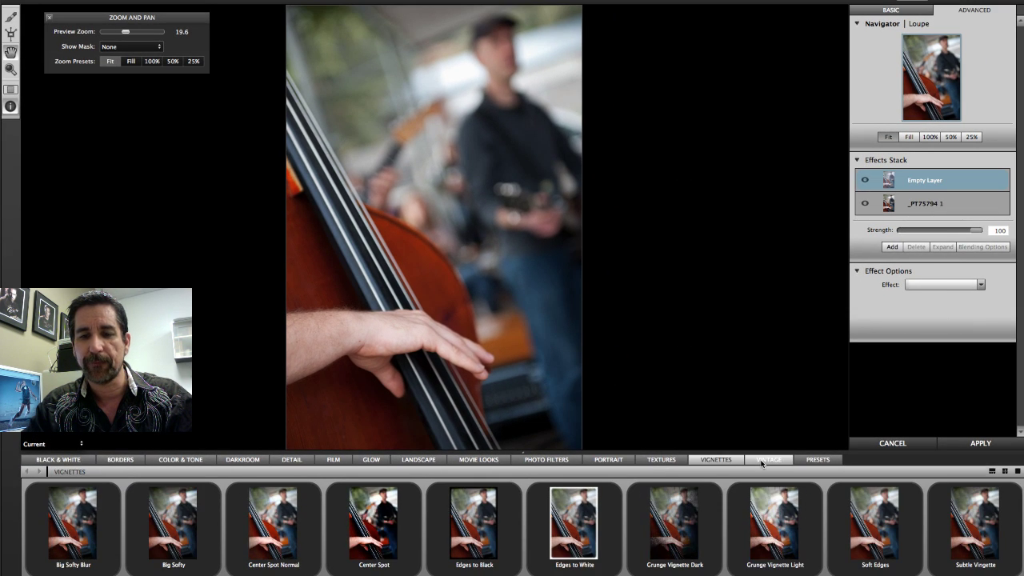
{"action": "left_click", "coordinate": [769, 460]}
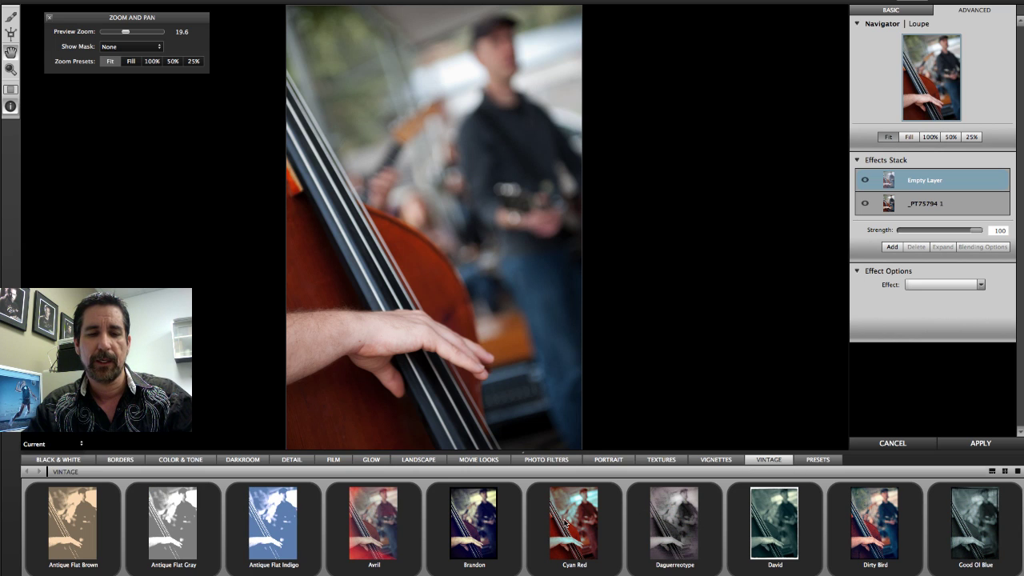
{"action": "mouse_move", "coordinate": [567, 522]}
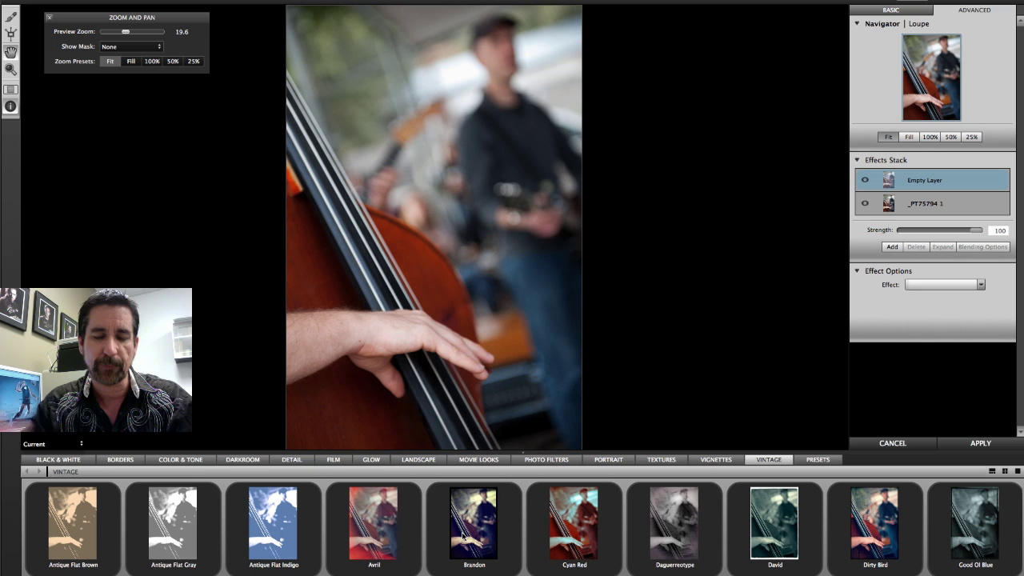
{"action": "mouse_move", "coordinate": [463, 536]}
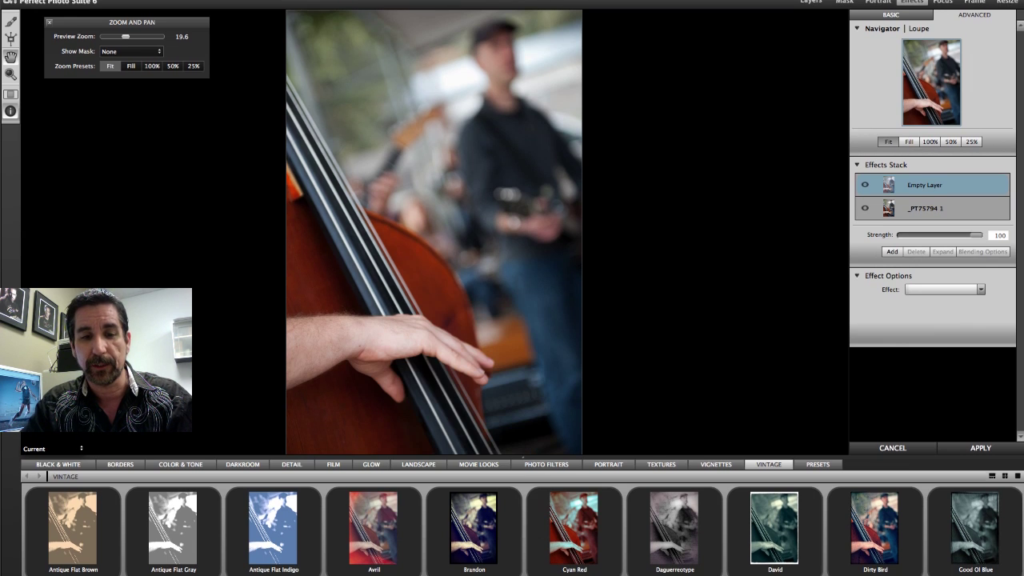
{"action": "mouse_move", "coordinate": [574, 533]}
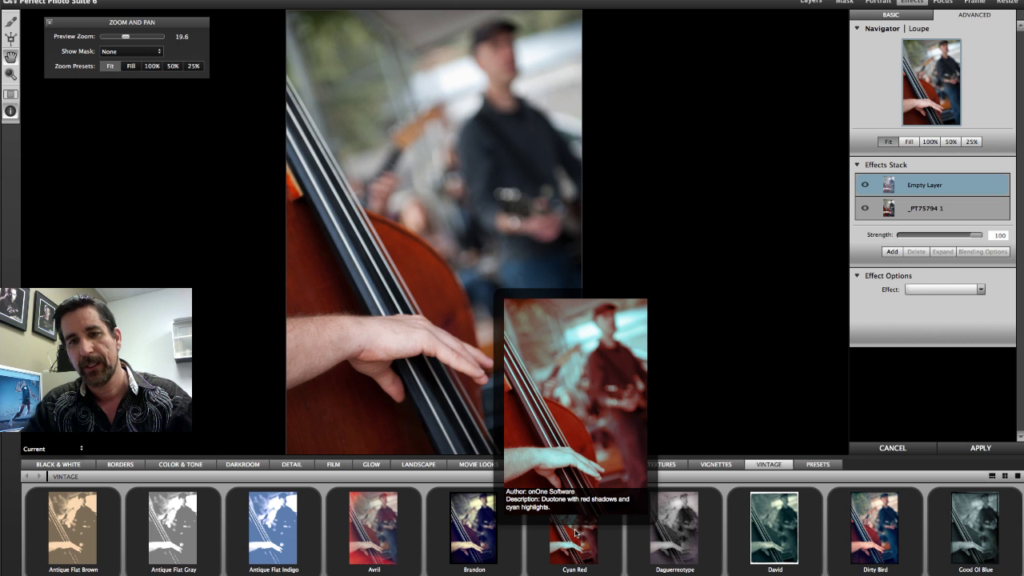
- Apply the Cyan Red vintage duotone and try a weaker Effects Stack strength
{"action": "left_click", "coordinate": [574, 533]}
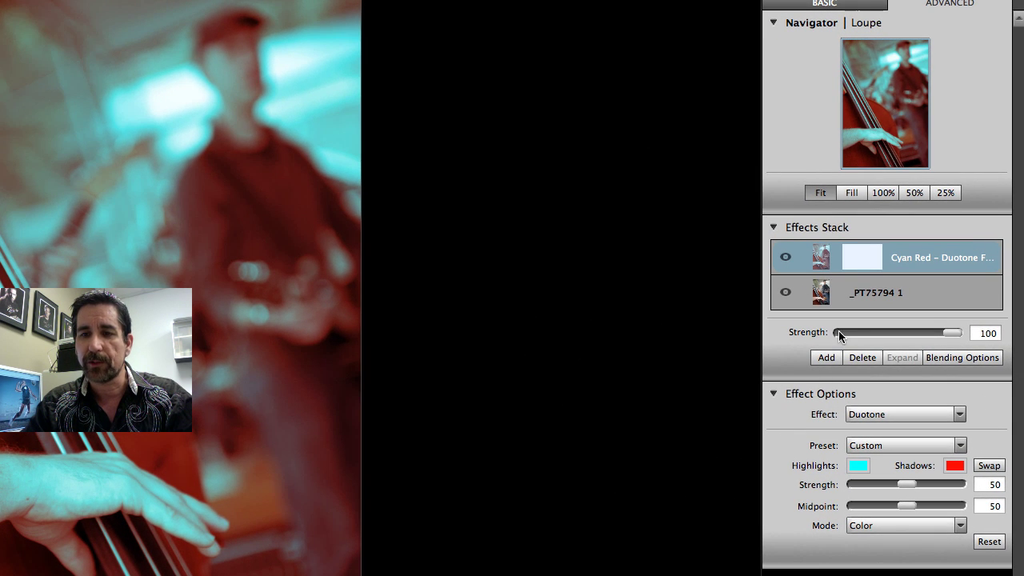
{"action": "mouse_move", "coordinate": [945, 331]}
{"action": "left_mouse_down"}
{"action": "mouse_move", "coordinate": [890, 331]}
{"action": "mouse_move", "coordinate": [960, 332]}
{"action": "mouse_move", "coordinate": [860, 331]}
{"action": "mouse_move", "coordinate": [961, 333]}
{"action": "left_mouse_up"}
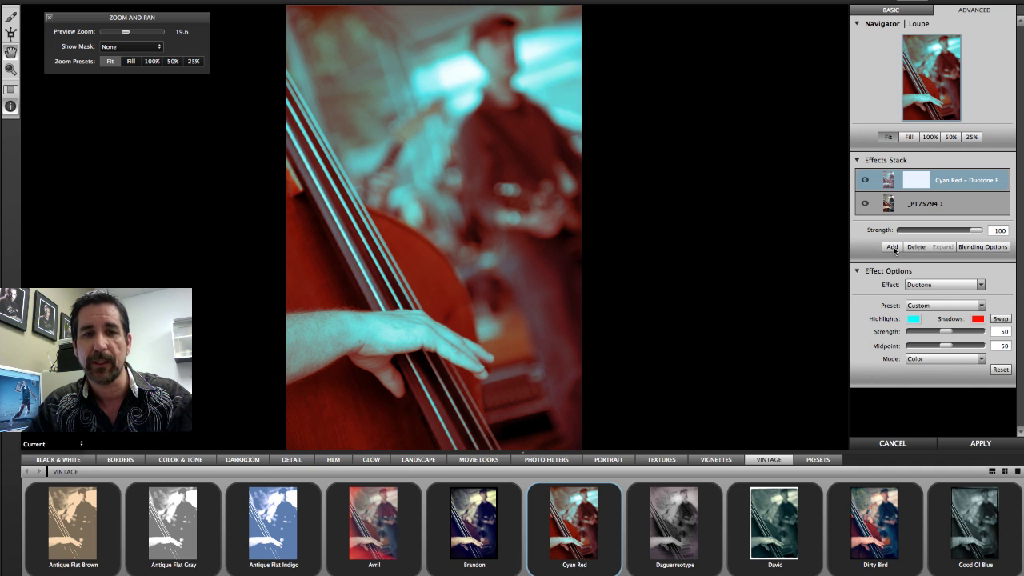
- Add a layer with the Tijuana Sunrise vintage look over Cyan Red, plus another empty layer
{"action": "left_click", "coordinate": [893, 248]}
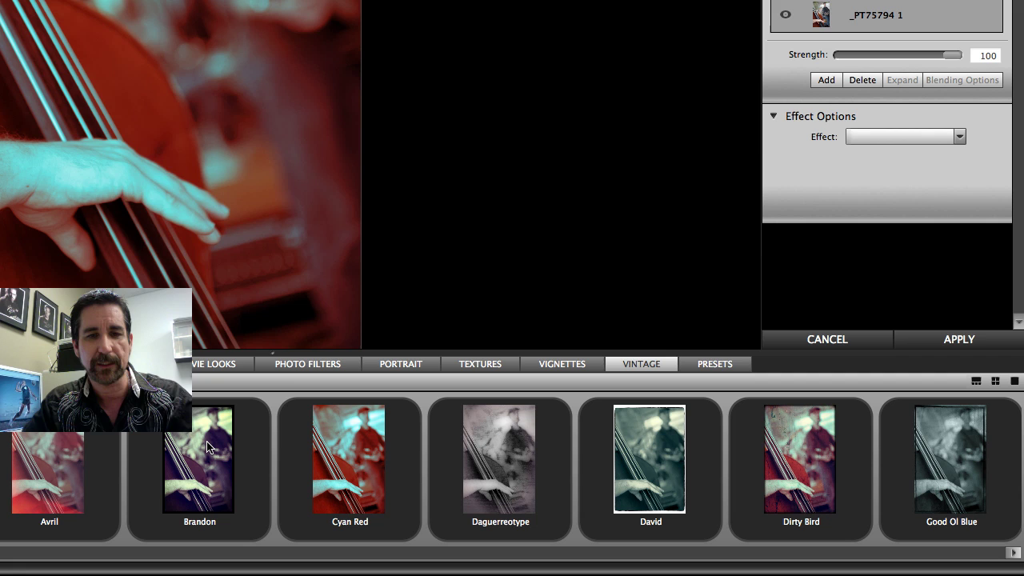
{"action": "mouse_move", "coordinate": [207, 446]}
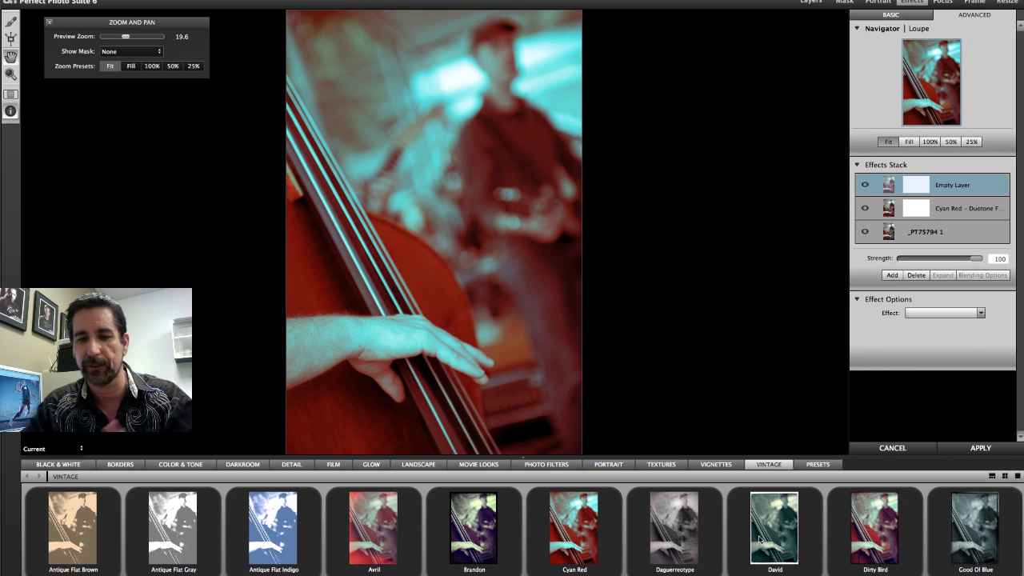
{"action": "scroll", "coordinate": [803, 539], "scroll_direction": "down", "scroll_amount": 5}
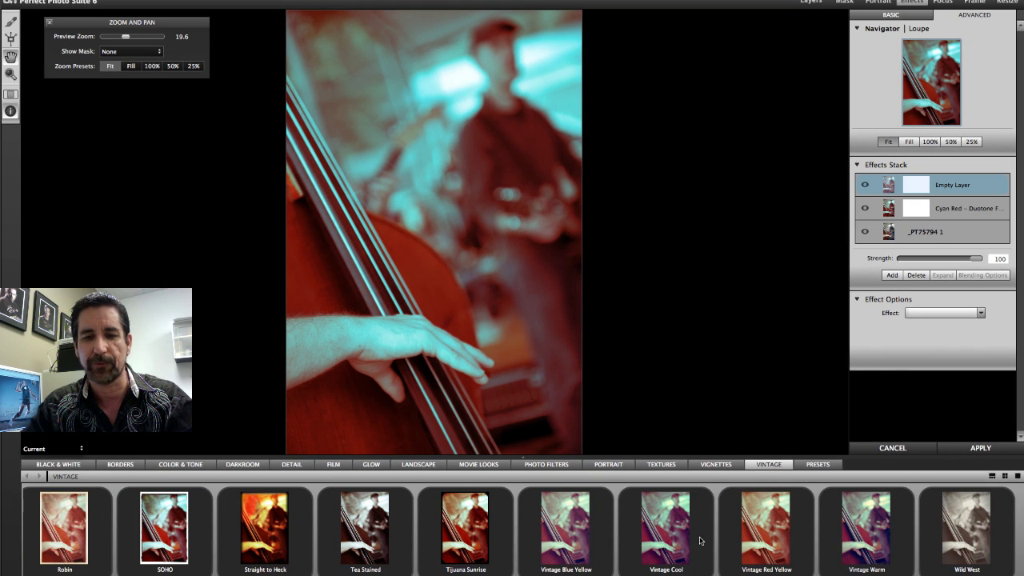
{"action": "left_click", "coordinate": [461, 537]}
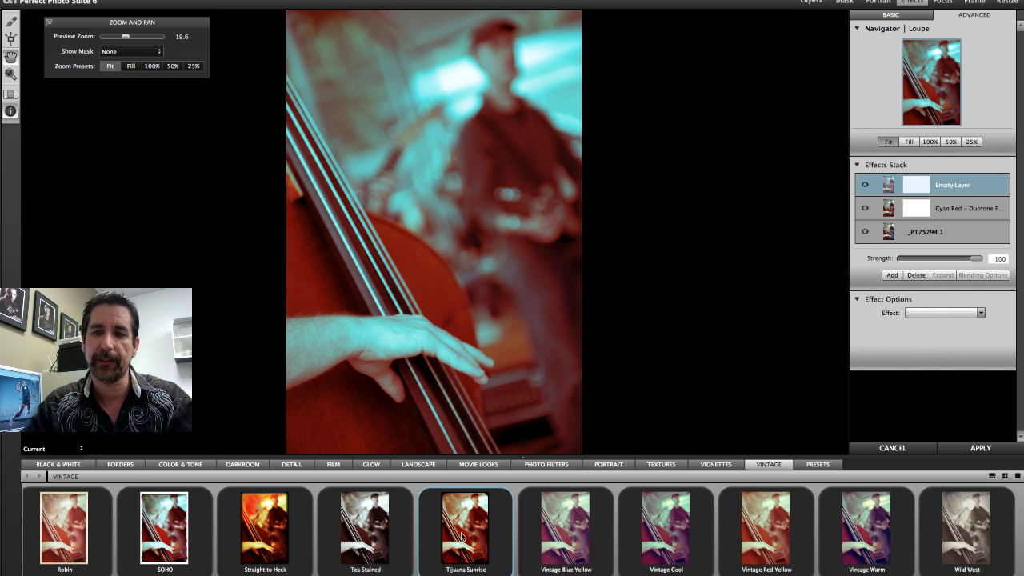
{"action": "left_click", "coordinate": [891, 275]}
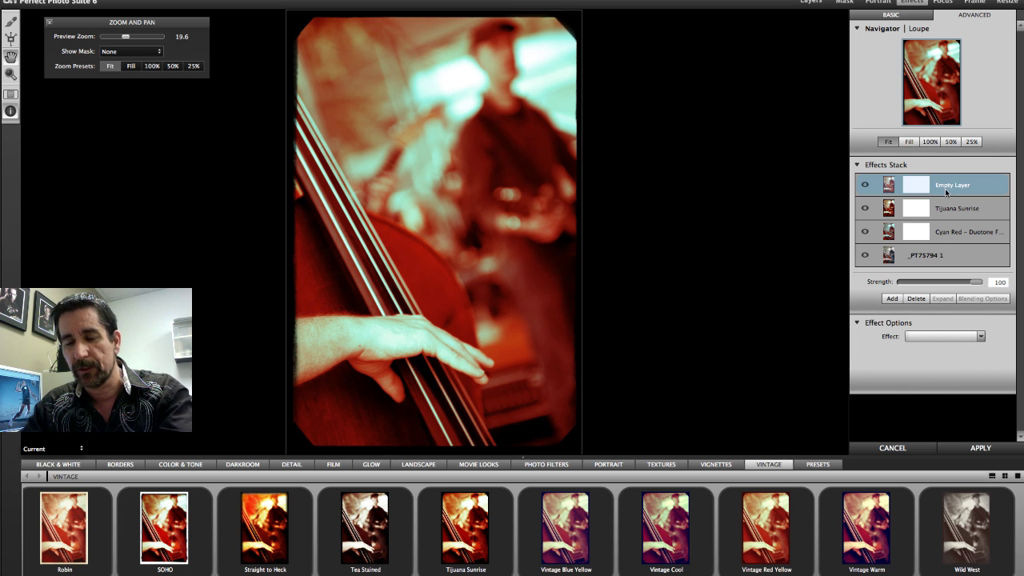
- Delete the empty, Tijuana Sunrise and Cyan Red layers, restoring the photo's natural colour
{"action": "left_click", "coordinate": [915, 299]}
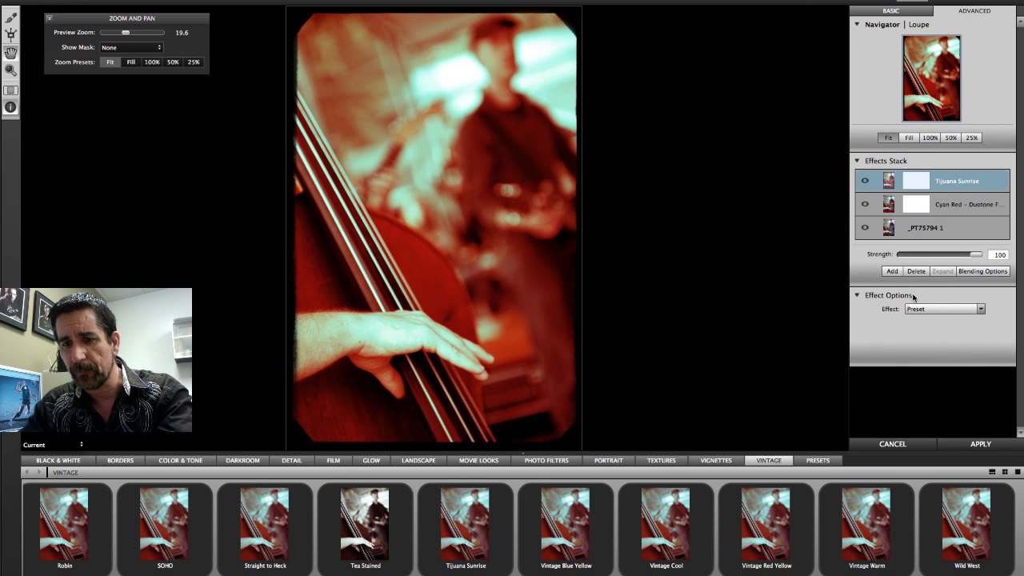
{"action": "left_click", "coordinate": [917, 271]}
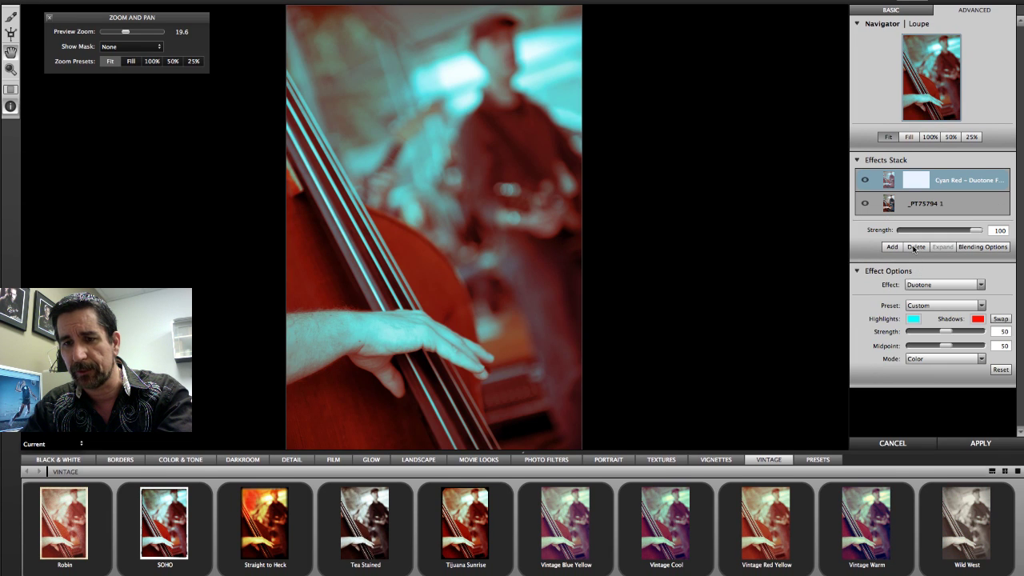
{"action": "left_click", "coordinate": [914, 248]}
{"action": "left_click", "coordinate": [922, 204]}
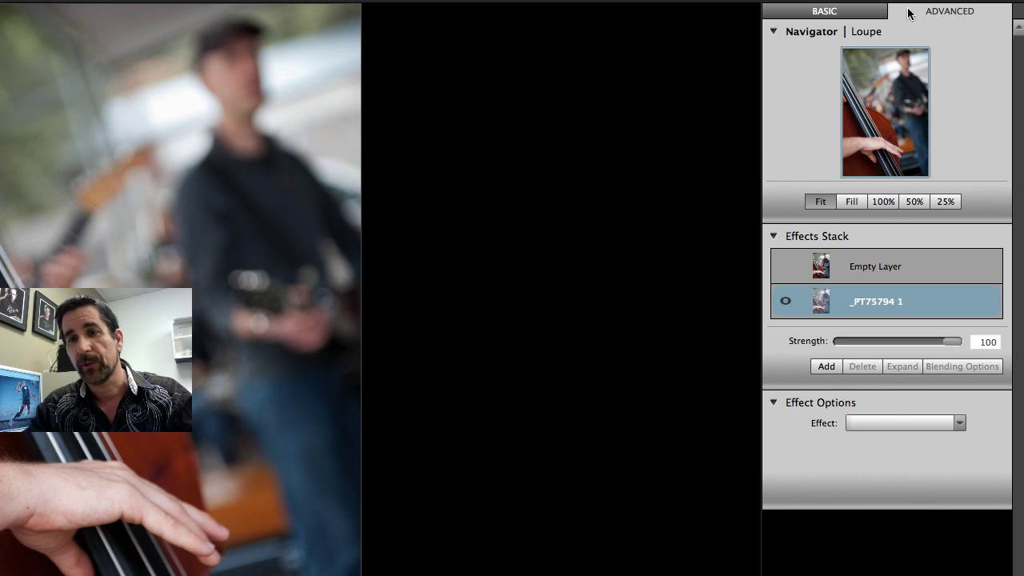
- Make a new layer a Color Enhancer with Temperature 100 and Saturation 9
{"action": "left_click", "coordinate": [829, 366]}
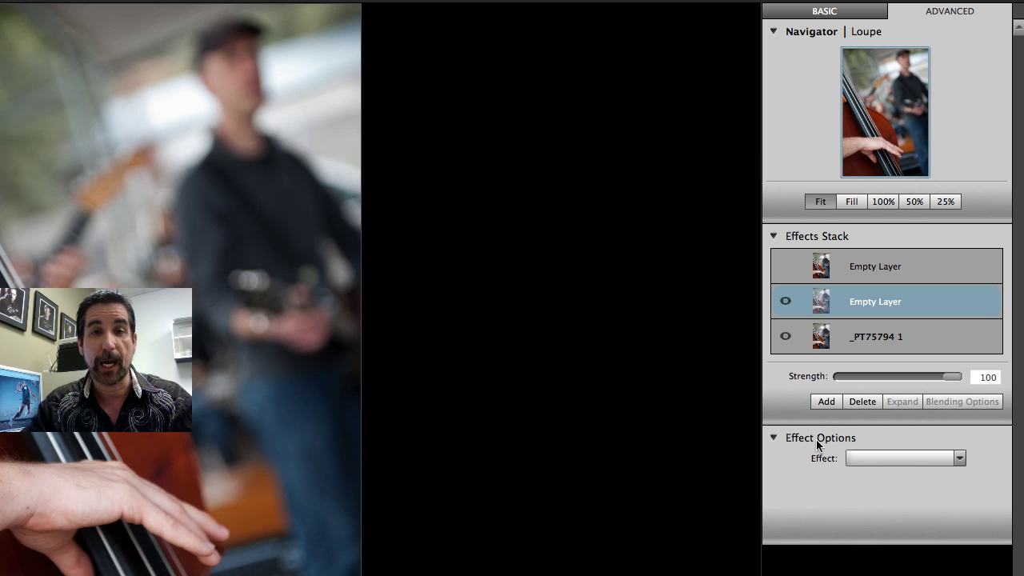
{"action": "left_click", "coordinate": [896, 457]}
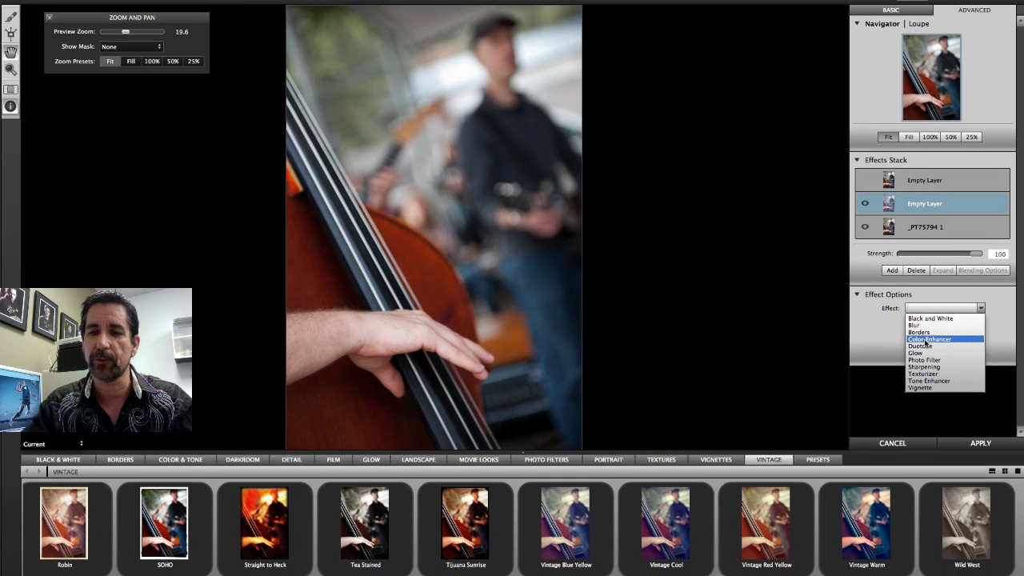
{"action": "left_click", "coordinate": [910, 402]}
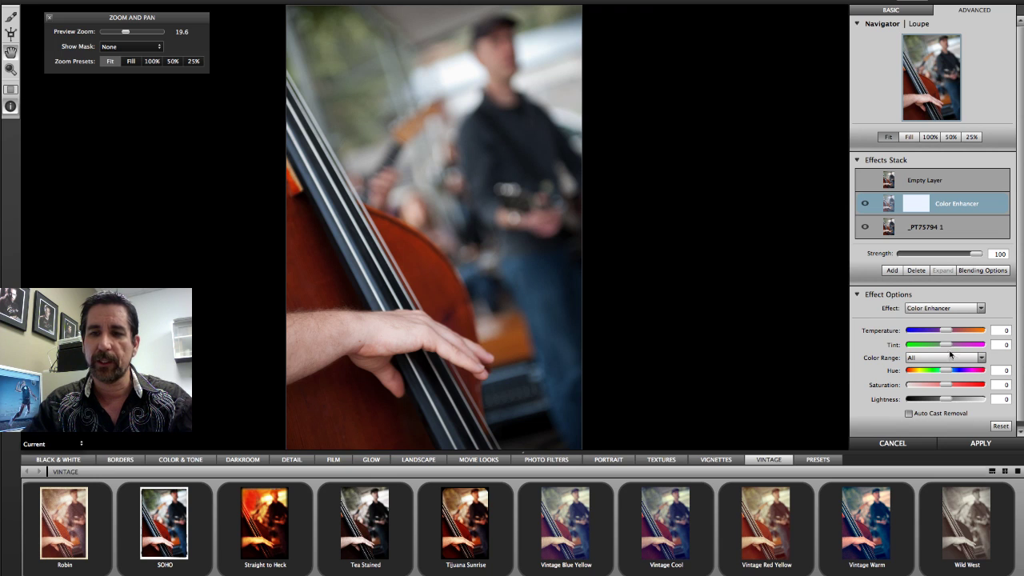
{"action": "left_click_drag", "start_coordinate": [946, 331], "coordinate": [983, 331]}
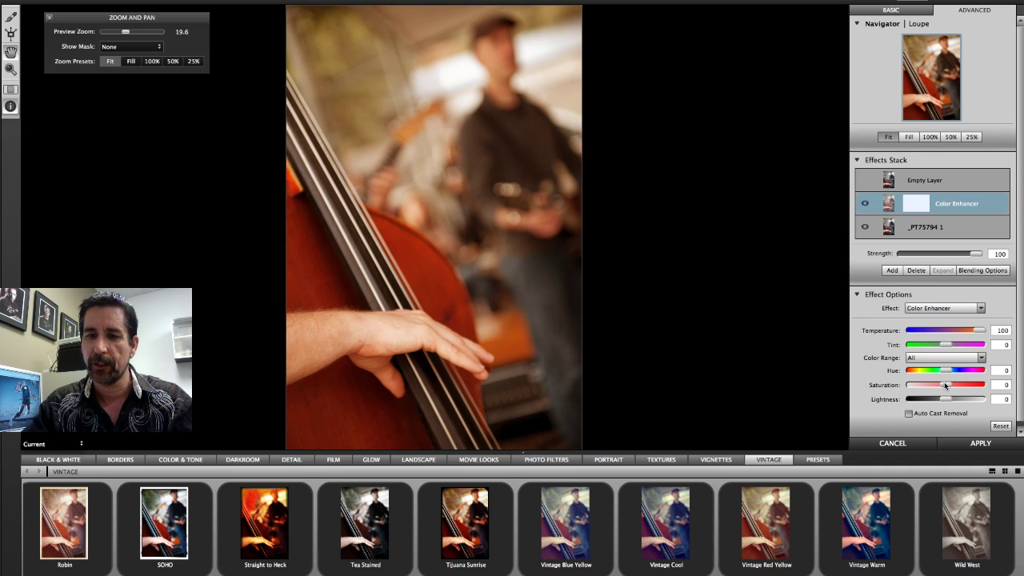
{"action": "left_click_drag", "start_coordinate": [945, 385], "coordinate": [949, 386]}
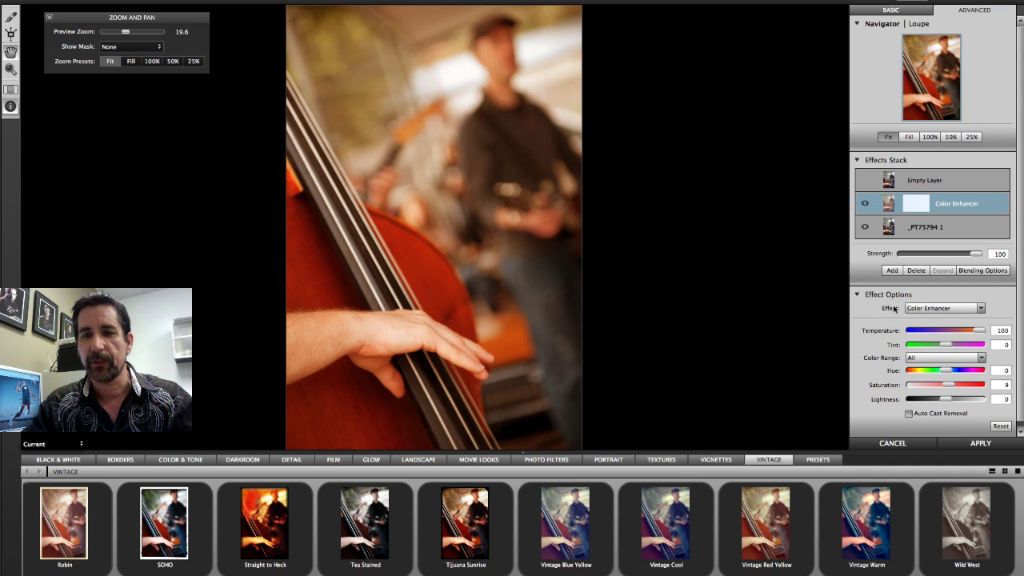
- Add a Texturizer layer above the Color Enhancer using the Postcard texture
{"action": "left_click", "coordinate": [892, 270]}
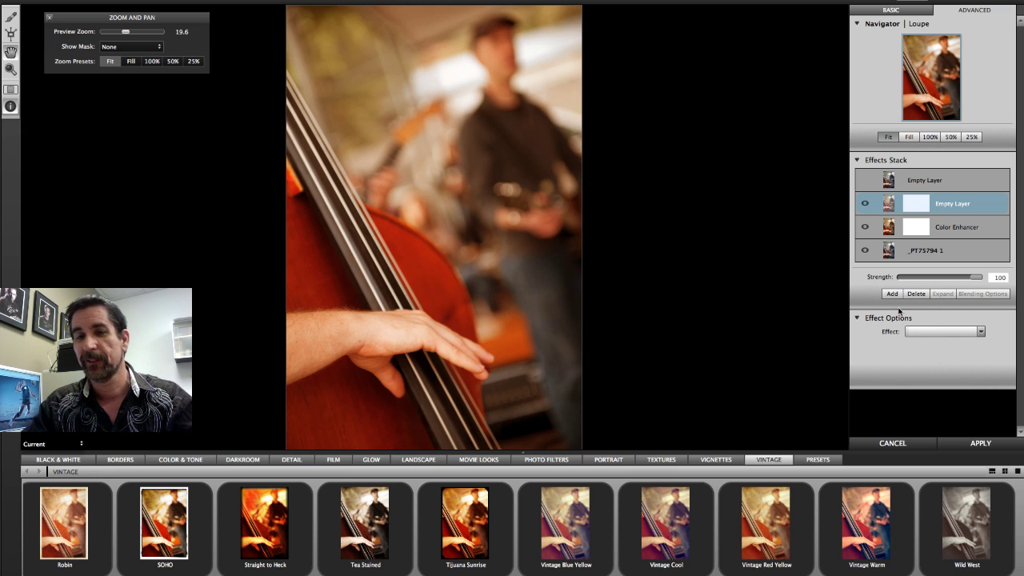
{"action": "left_click", "coordinate": [916, 330]}
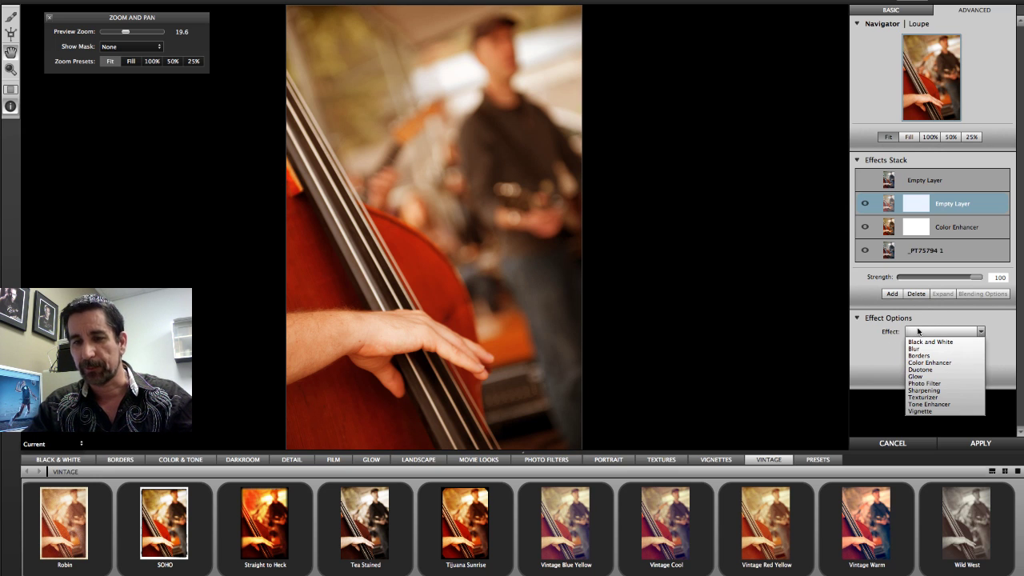
{"action": "left_click", "coordinate": [928, 404]}
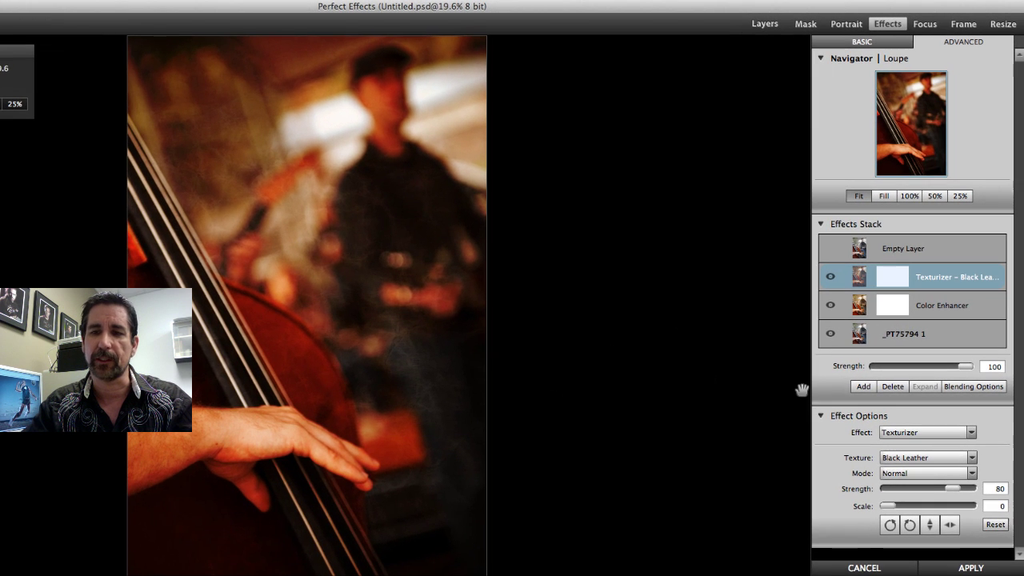
{"action": "left_click", "coordinate": [928, 458]}
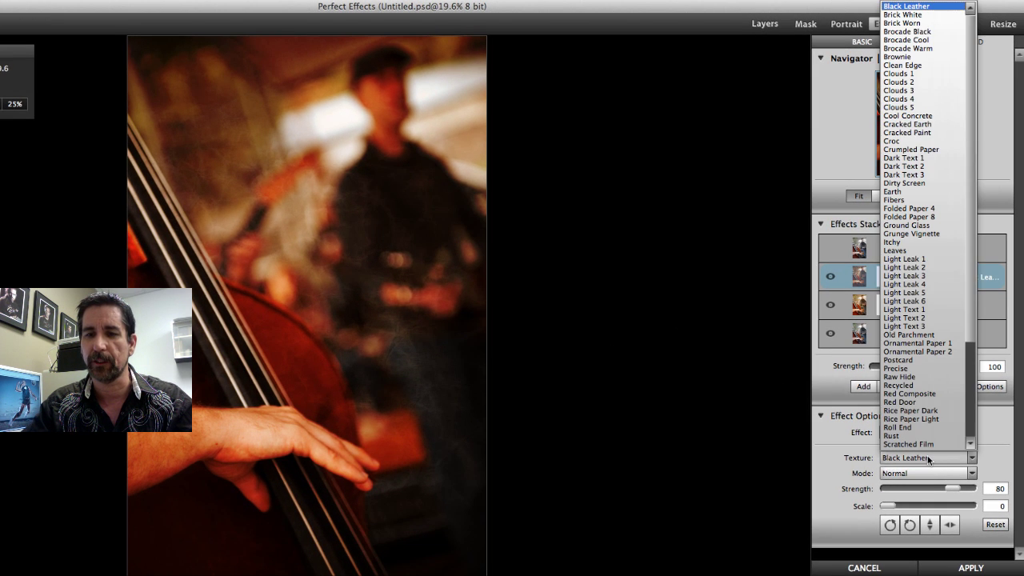
{"action": "scroll", "coordinate": [969, 440], "scroll_direction": "down", "scroll_amount": 5}
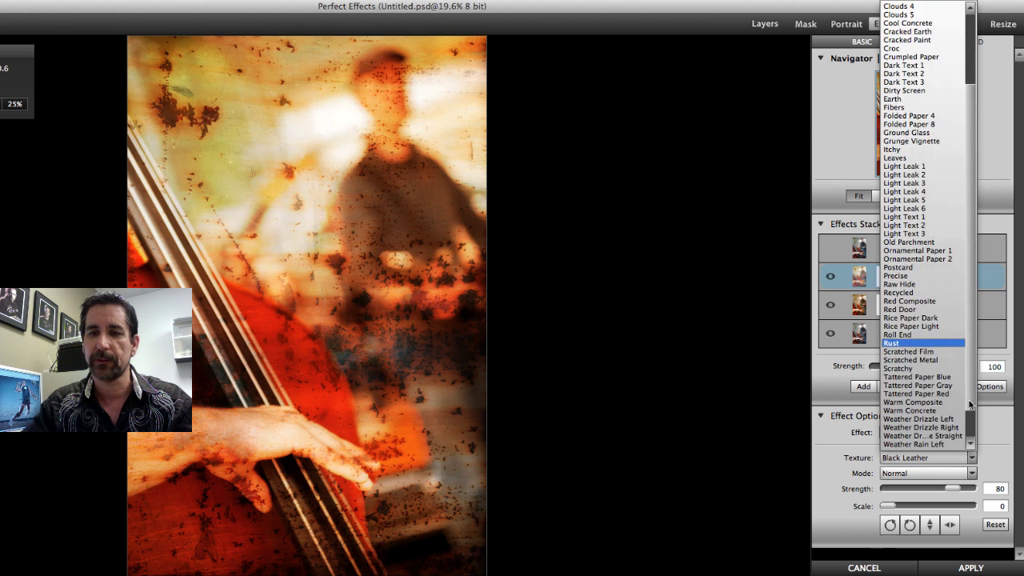
{"action": "scroll", "coordinate": [967, 355], "scroll_direction": "up", "scroll_amount": 6}
{"action": "scroll", "coordinate": [967, 307], "scroll_direction": "down", "scroll_amount": 6}
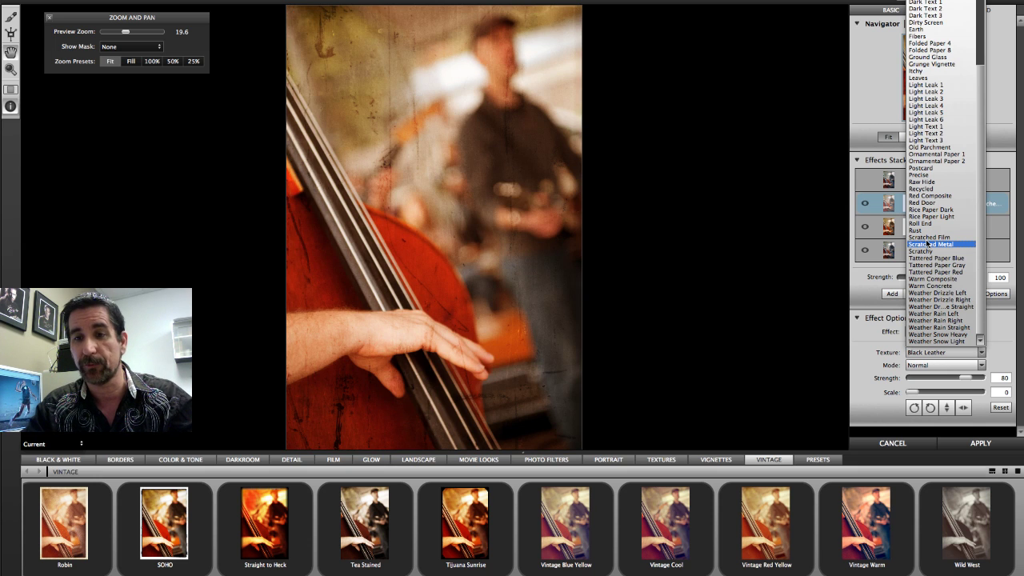
{"action": "left_click", "coordinate": [921, 169]}
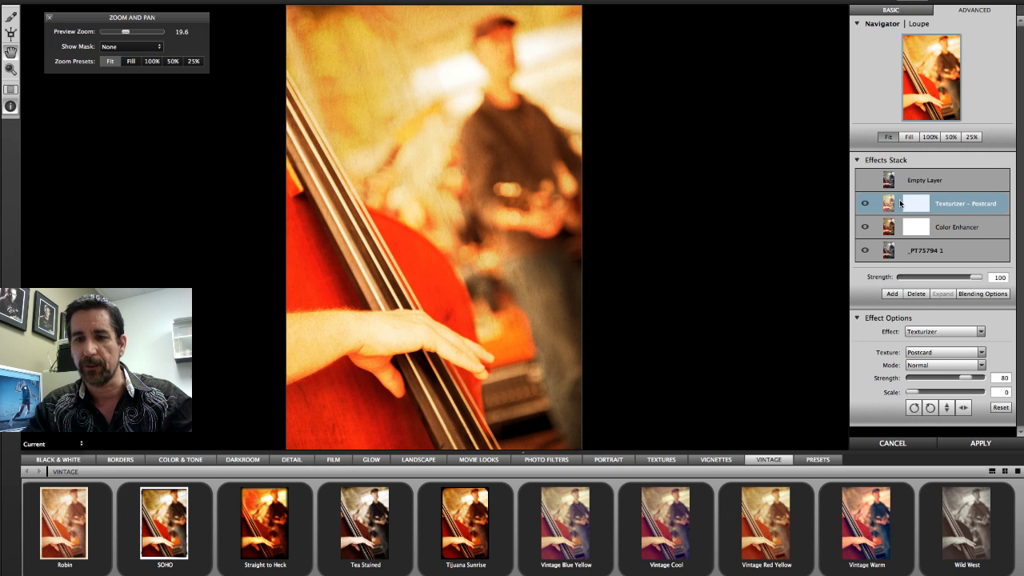
- Set the Postcard texture to Darker mode, Strength 100 and Scale 76
{"action": "left_click", "coordinate": [931, 366]}
{"action": "left_click", "coordinate": [918, 382]}
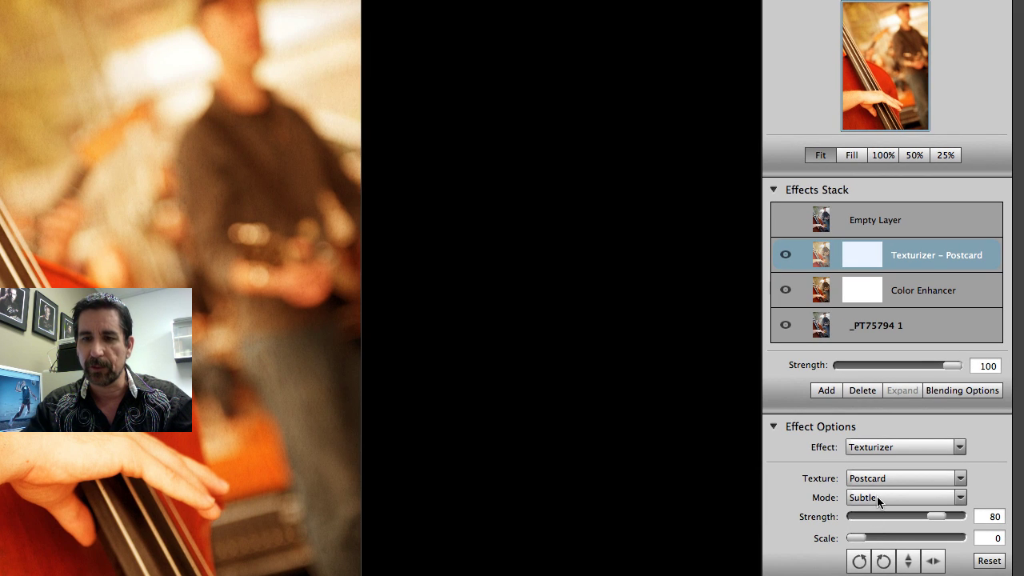
{"action": "left_click", "coordinate": [872, 498]}
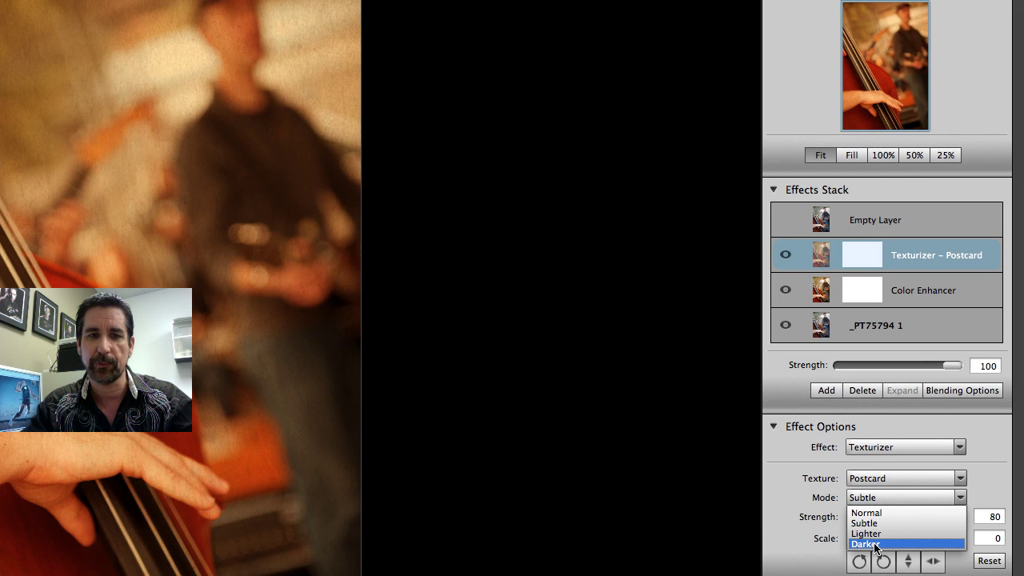
{"action": "left_click", "coordinate": [875, 547]}
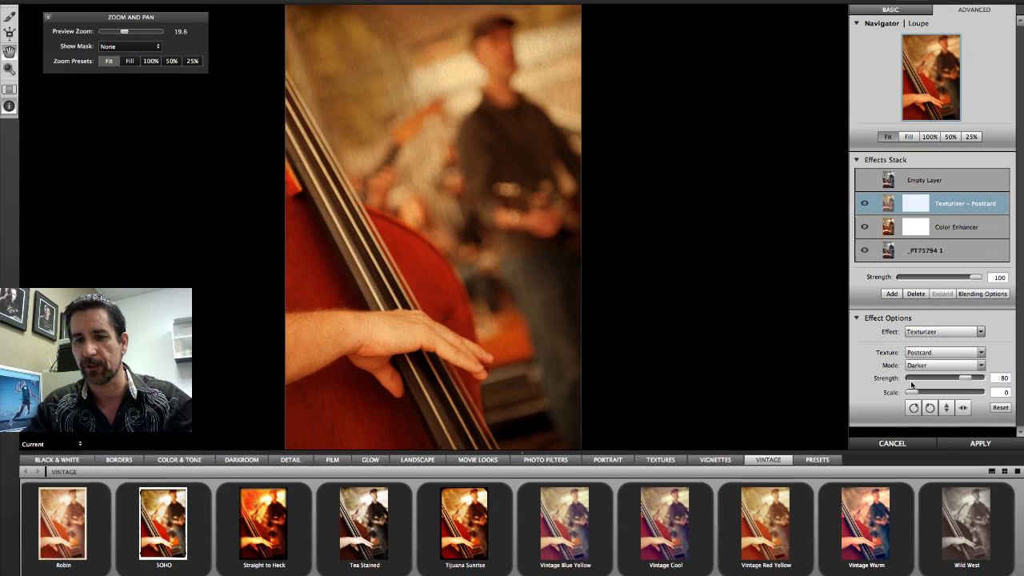
{"action": "left_click_drag", "start_coordinate": [966, 377], "coordinate": [979, 380]}
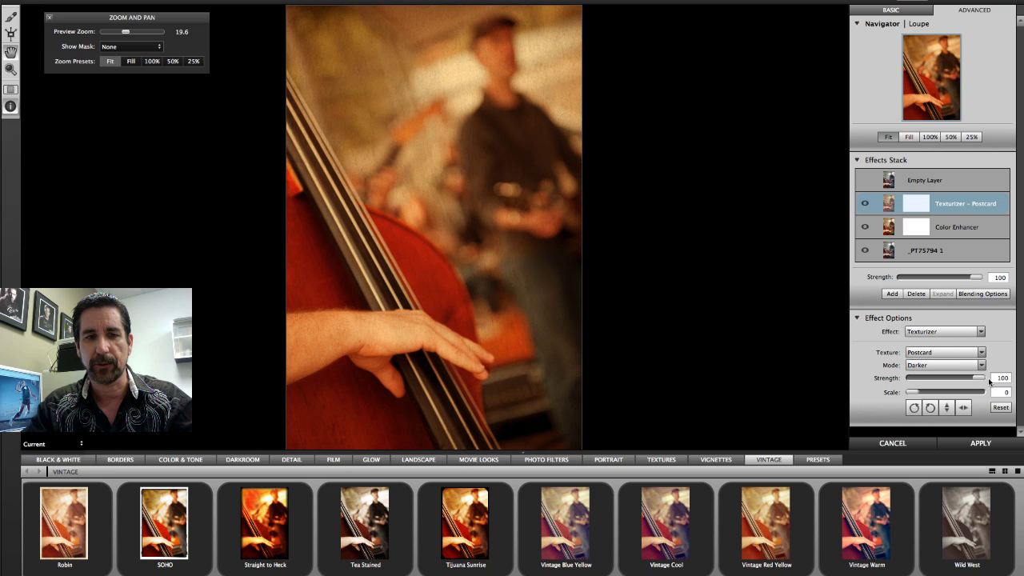
{"action": "left_click_drag", "start_coordinate": [916, 395], "coordinate": [964, 393]}
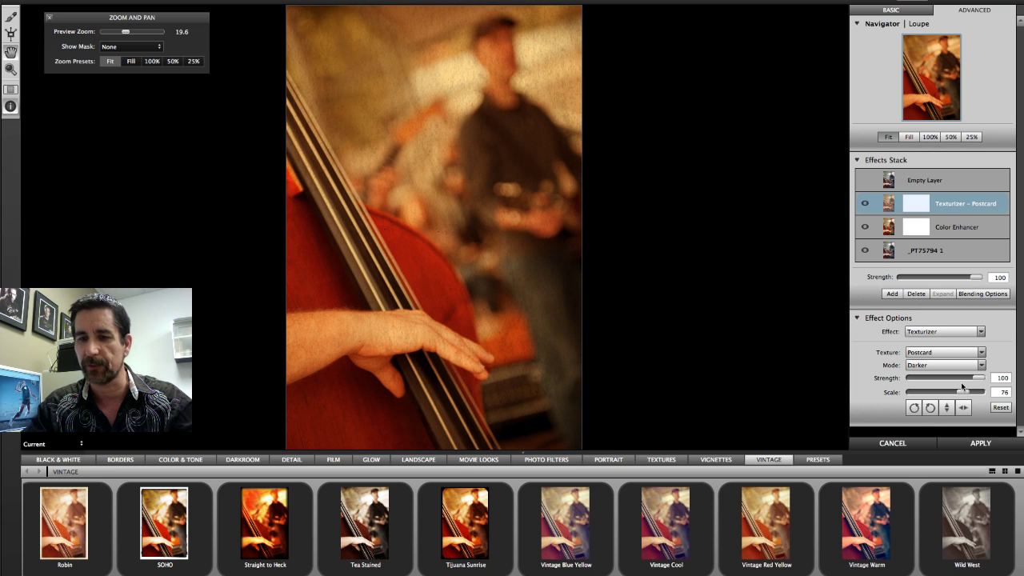
- Add a top Tone Enhancer layer with Brightness -9, Local Contrast 20 and Clarity 42
{"action": "left_click", "coordinate": [892, 294]}
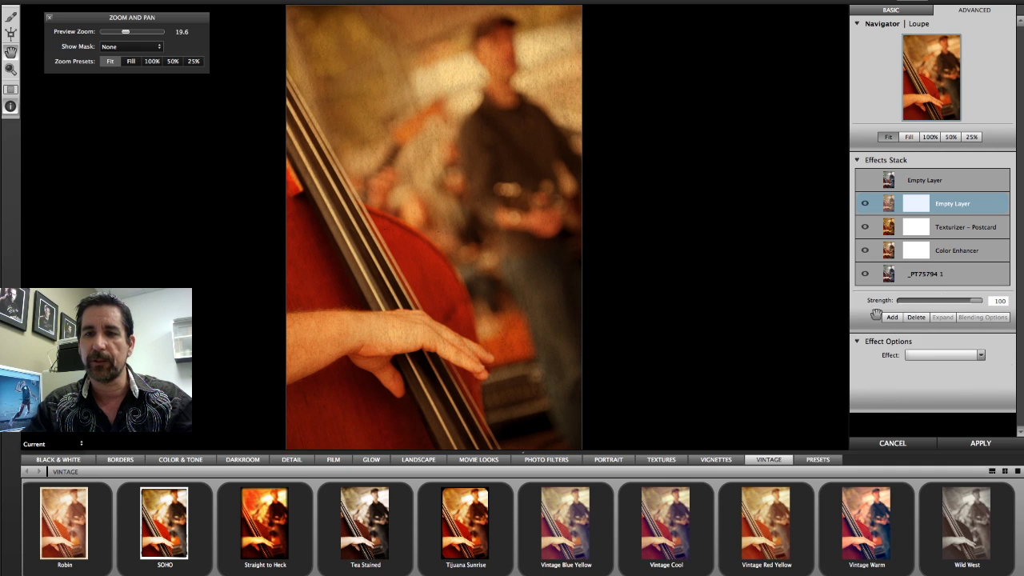
{"action": "left_click", "coordinate": [928, 354]}
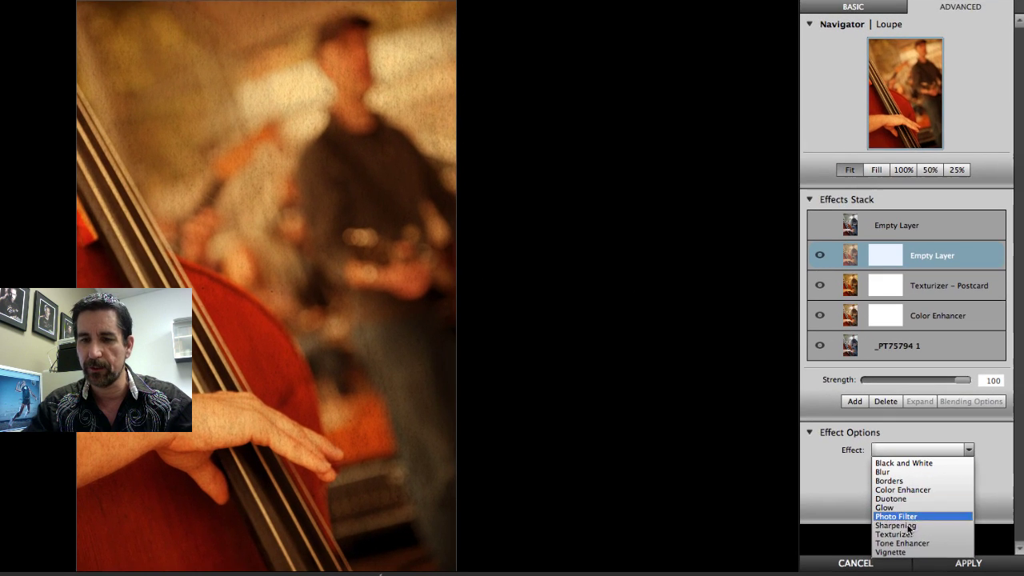
{"action": "left_click", "coordinate": [902, 543]}
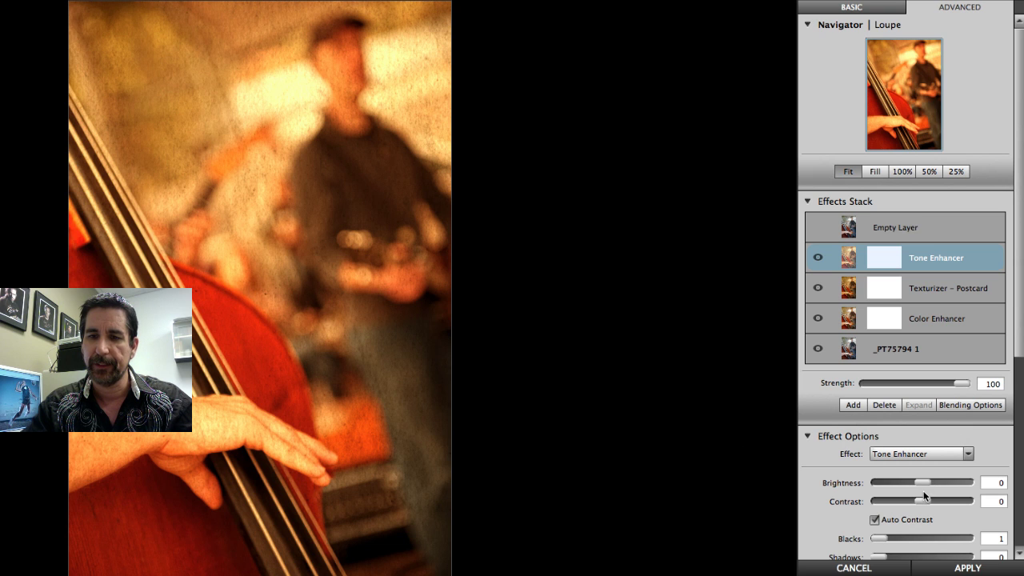
{"action": "left_click_drag", "start_coordinate": [921, 479], "coordinate": [919, 479]}
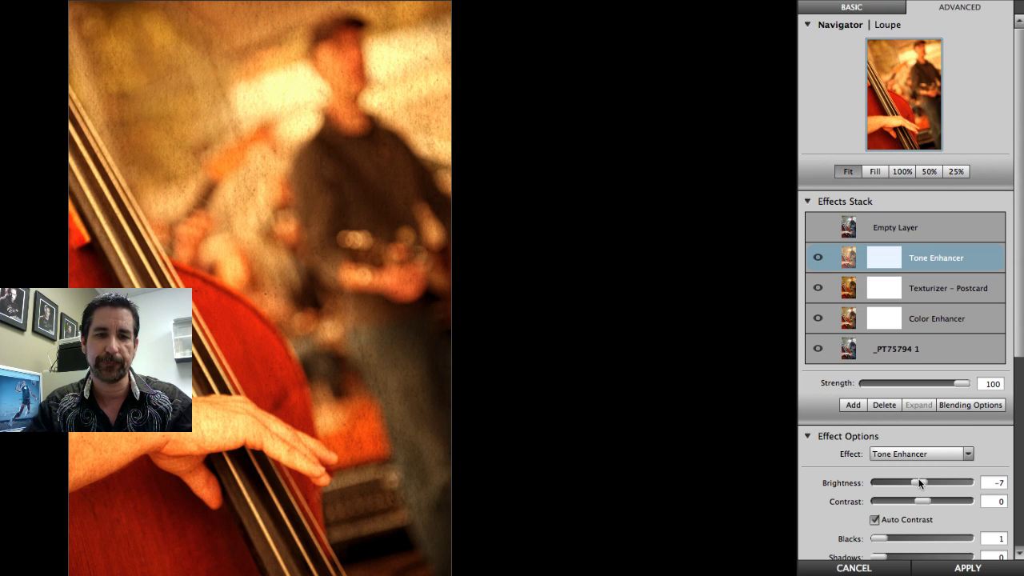
{"action": "scroll", "coordinate": [919, 482], "scroll_direction": "down", "scroll_amount": 5}
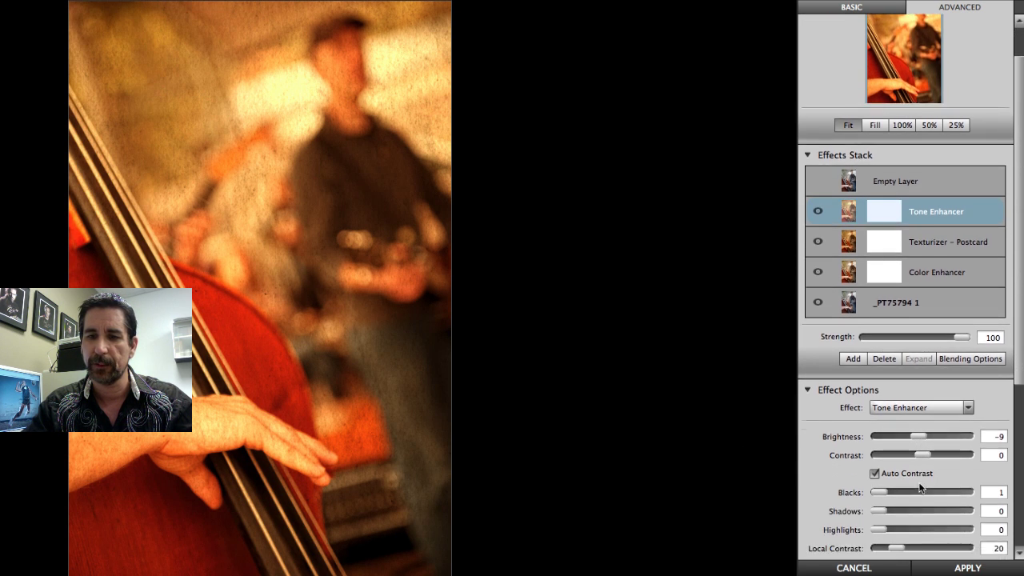
{"action": "scroll", "coordinate": [919, 487], "scroll_direction": "down", "scroll_amount": 10}
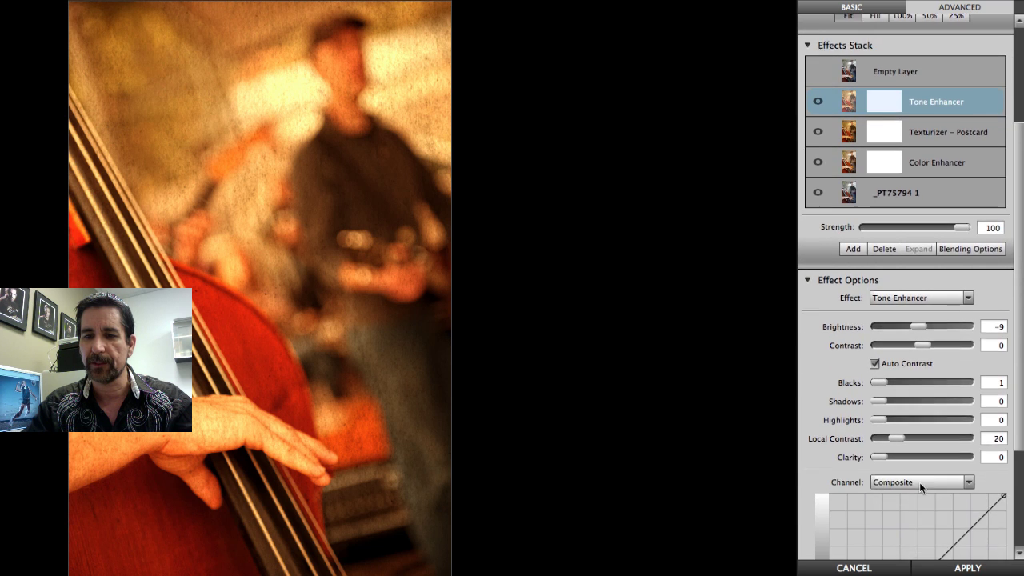
{"action": "scroll", "coordinate": [920, 486], "scroll_direction": "down", "scroll_amount": 5}
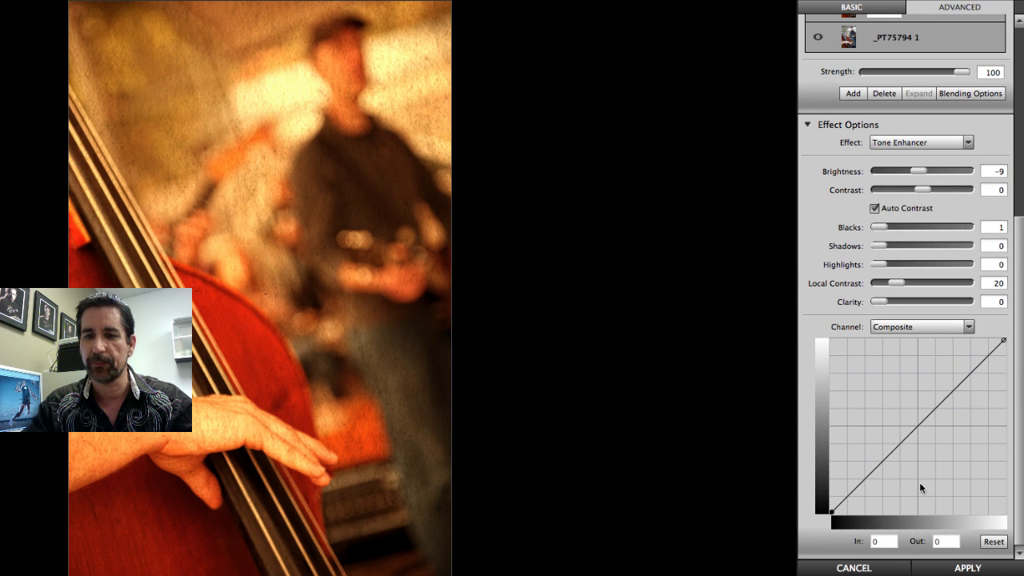
{"action": "scroll", "coordinate": [920, 488], "scroll_direction": "up", "scroll_amount": 3}
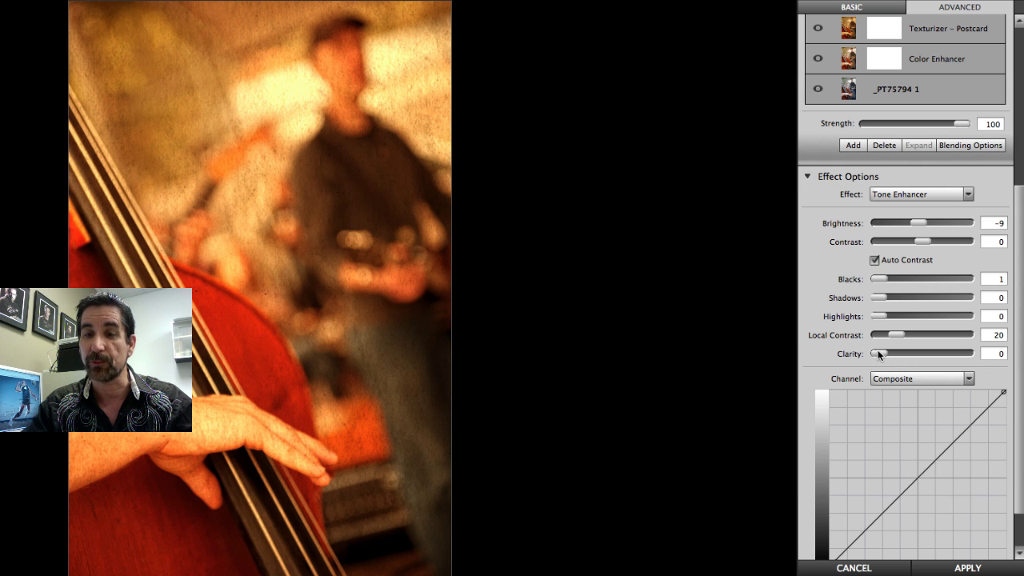
{"action": "left_click_drag", "start_coordinate": [878, 353], "coordinate": [917, 354]}
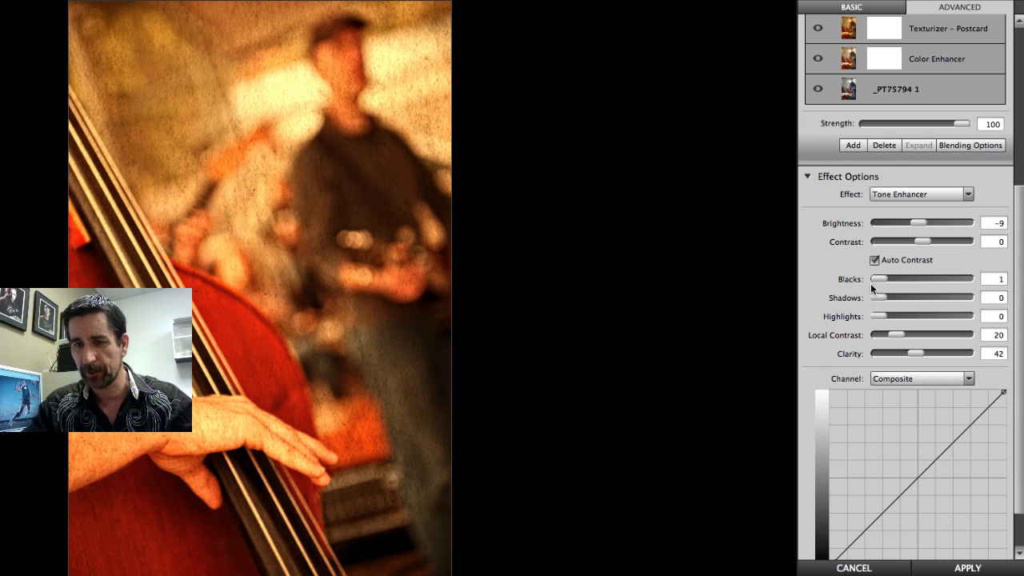
{"action": "scroll", "coordinate": [889, 290], "scroll_direction": "up", "scroll_amount": 5}
{"action": "scroll", "coordinate": [889, 289], "scroll_direction": "up", "scroll_amount": 3}
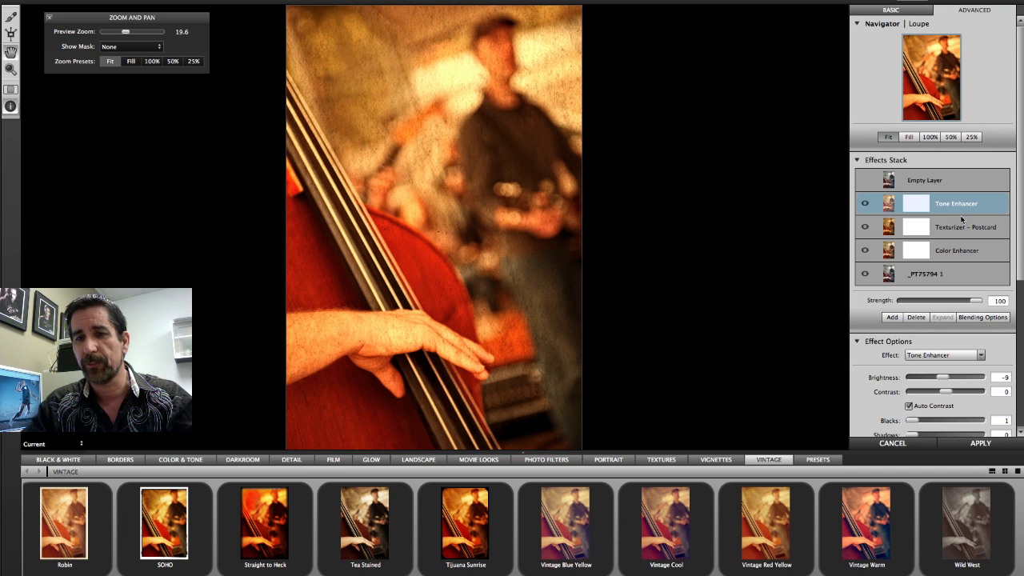
- Compare the Tone Enhancer on and off, then place a round Masking Bug on the bassist's hand
{"action": "left_click", "coordinate": [865, 205]}
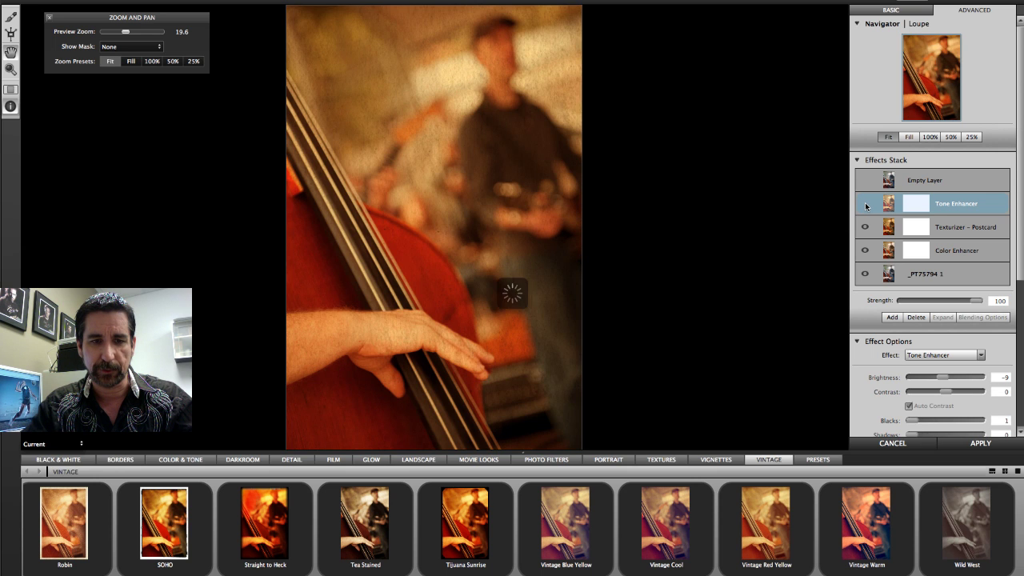
{"action": "left_click", "coordinate": [865, 205]}
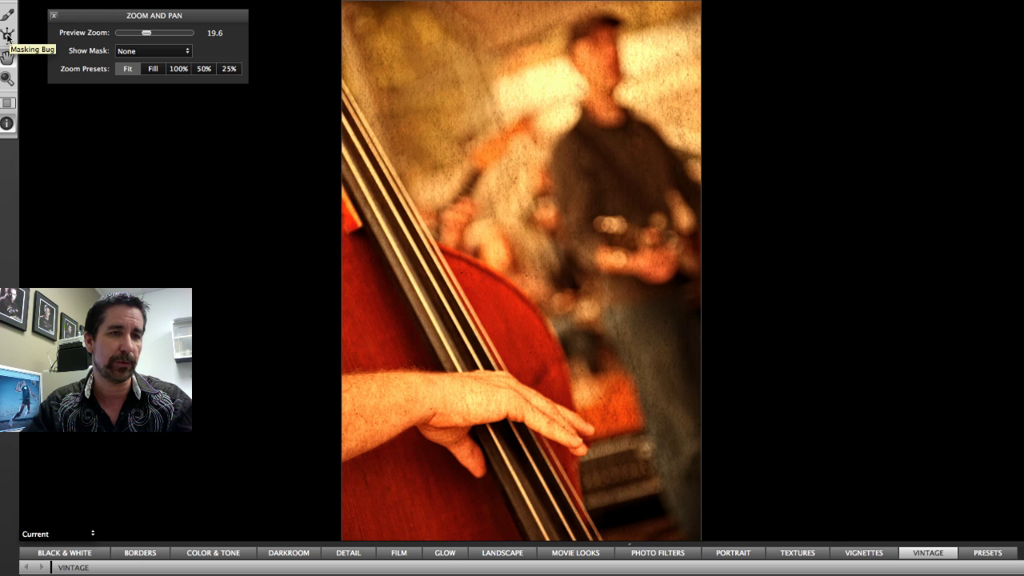
{"action": "left_click", "coordinate": [7, 36]}
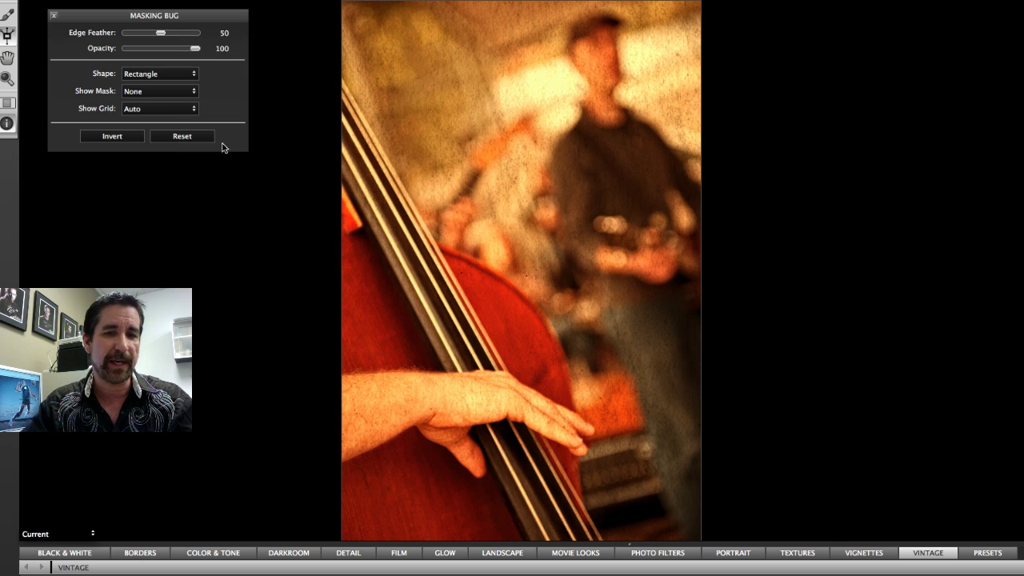
{"action": "left_click", "coordinate": [457, 400]}
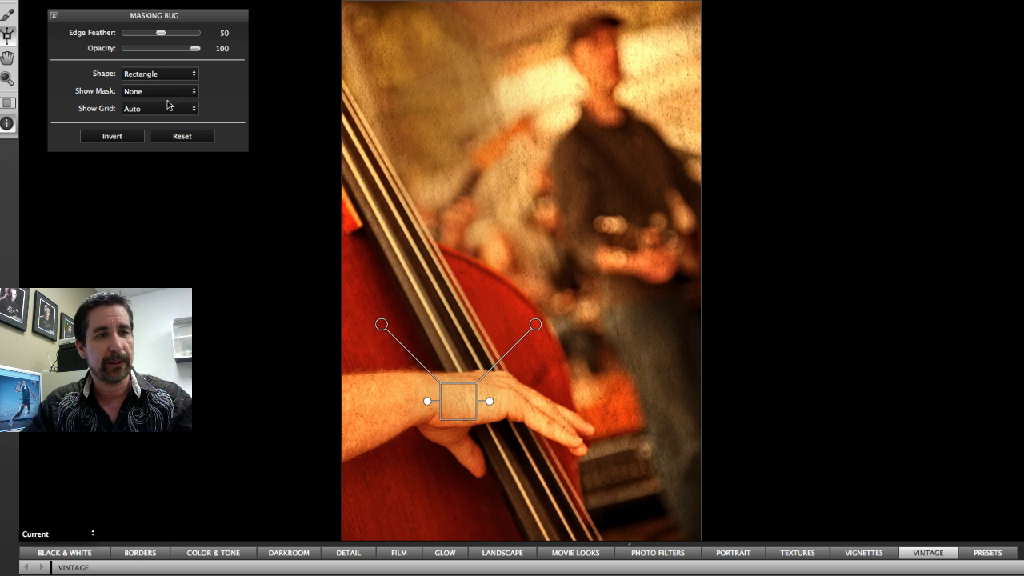
{"action": "left_click", "coordinate": [155, 75]}
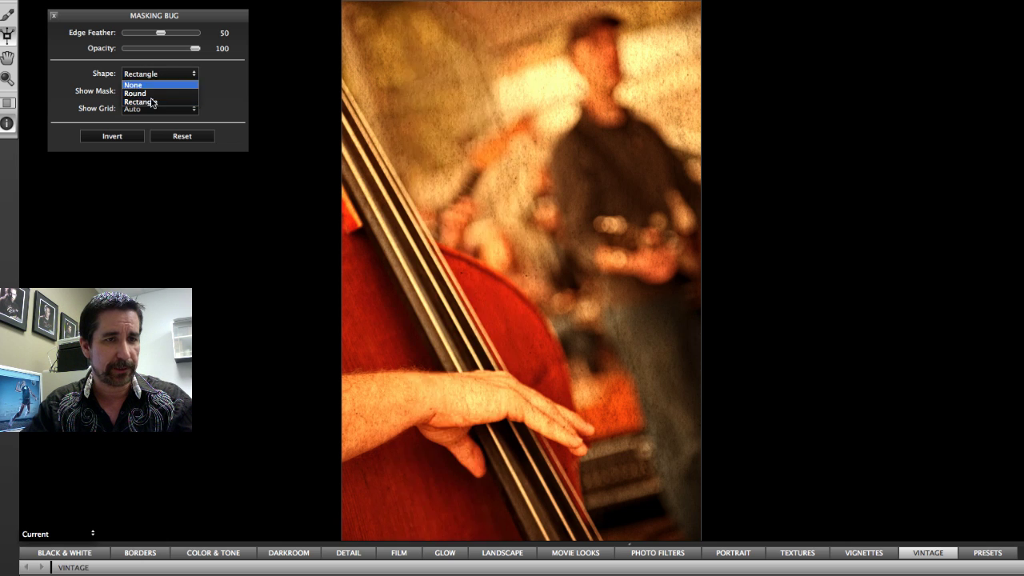
{"action": "left_click", "coordinate": [151, 93]}
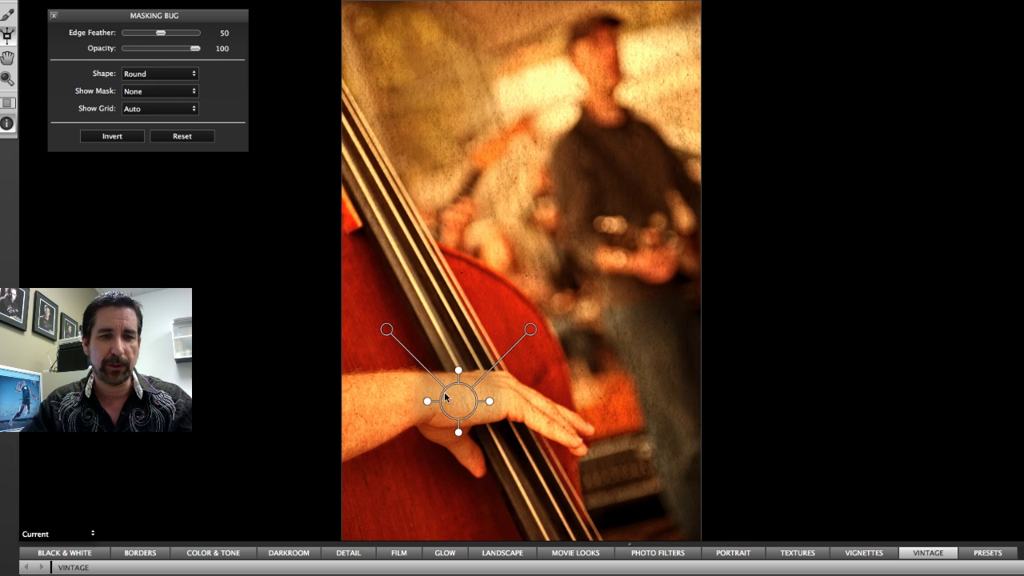
- Set the mask opacity to 91 and stretch it into an oval around the hand
{"action": "mouse_move", "coordinate": [388, 331]}
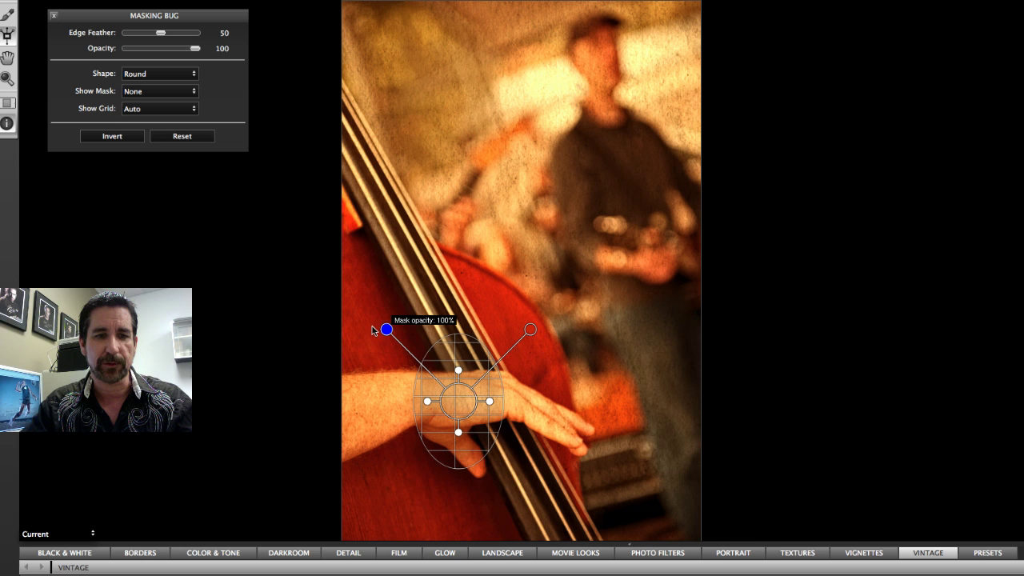
{"action": "left_click_drag", "start_coordinate": [386, 329], "coordinate": [393, 337]}
{"action": "mouse_move", "coordinate": [530, 331]}
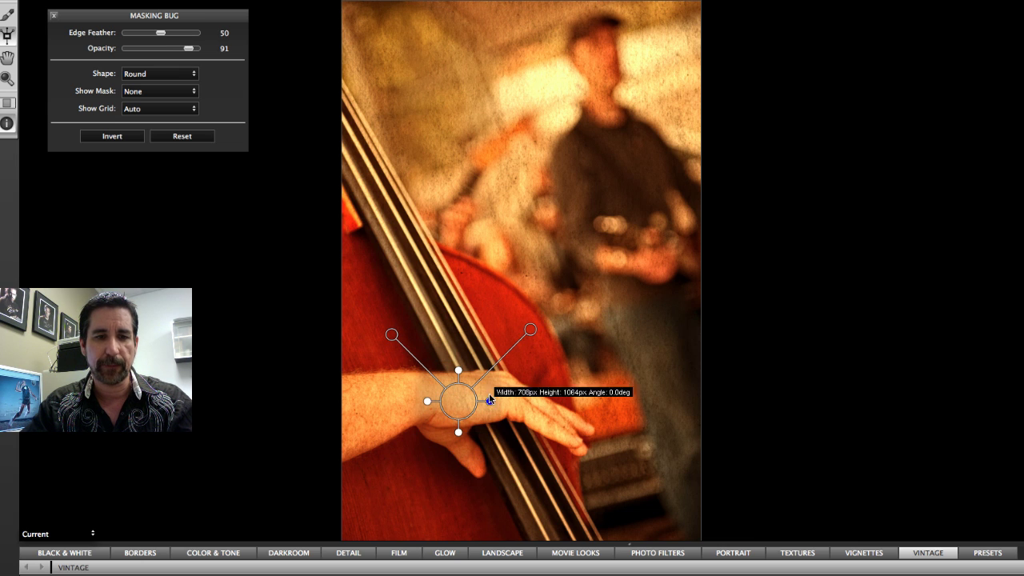
{"action": "left_click_drag", "start_coordinate": [489, 400], "coordinate": [460, 381]}
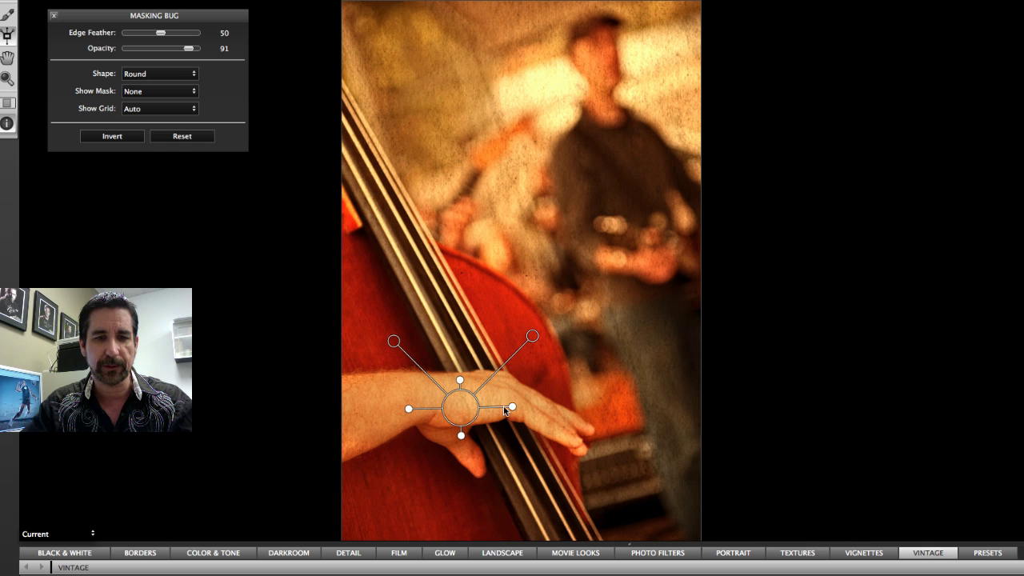
{"action": "mouse_move", "coordinate": [505, 410]}
{"action": "left_mouse_down"}
{"action": "mouse_move", "coordinate": [512, 428]}
{"action": "mouse_move", "coordinate": [512, 413]}
{"action": "left_mouse_up"}
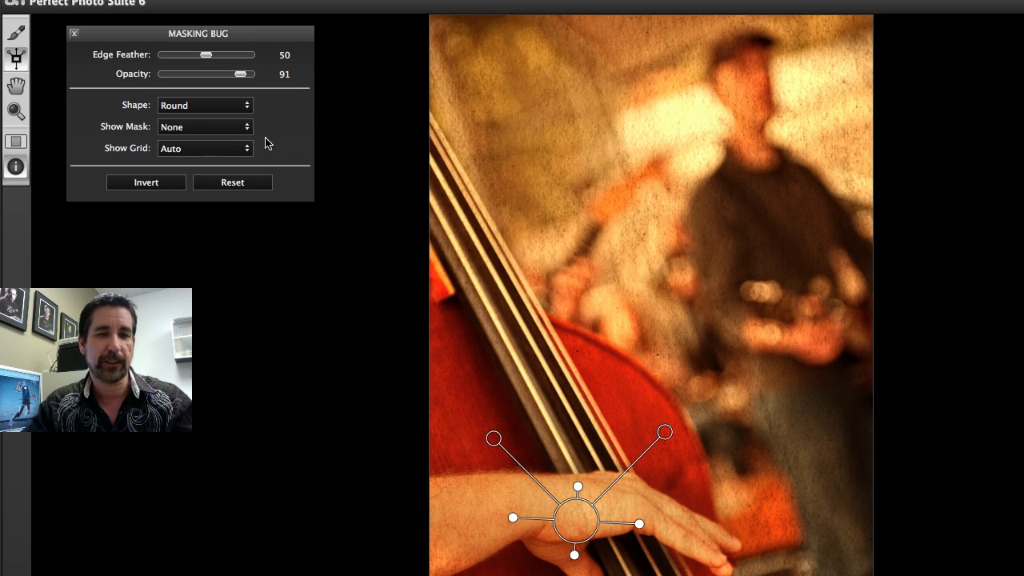
- Compare the hand mask inverted and normal, then lower its opacity from 91 to 40
{"action": "left_click", "coordinate": [147, 183]}
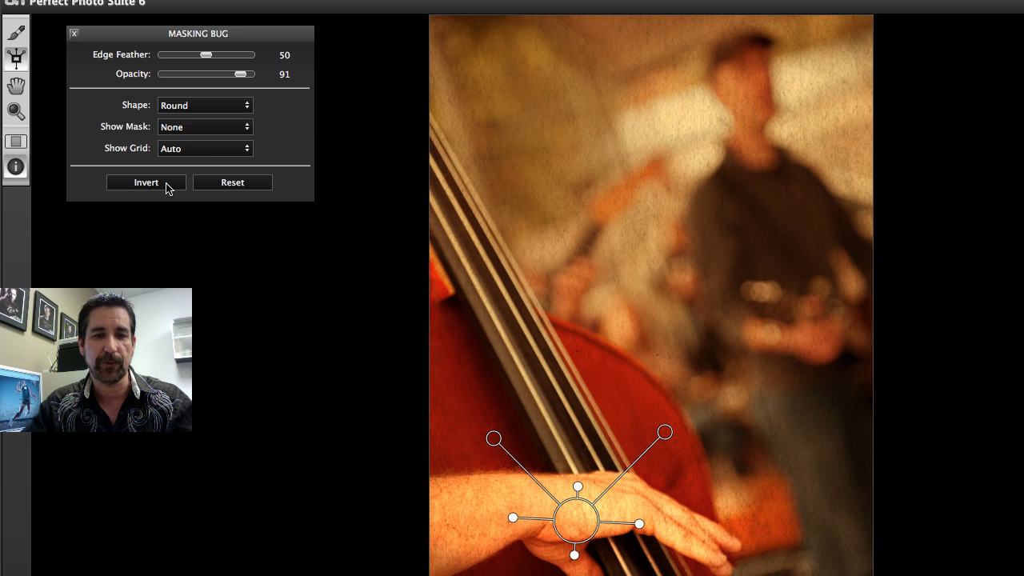
{"action": "left_click", "coordinate": [166, 185]}
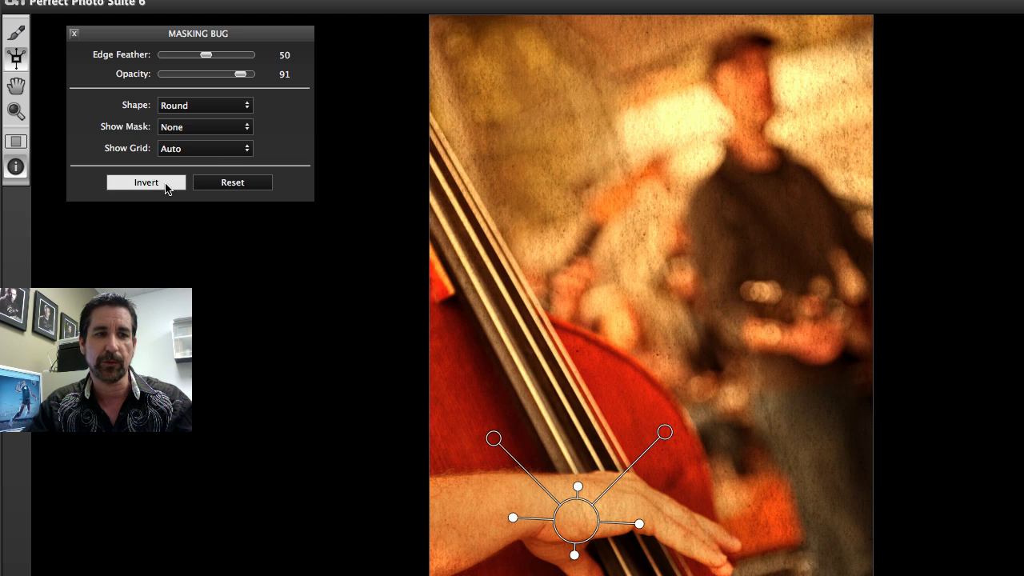
{"action": "left_click", "coordinate": [166, 184]}
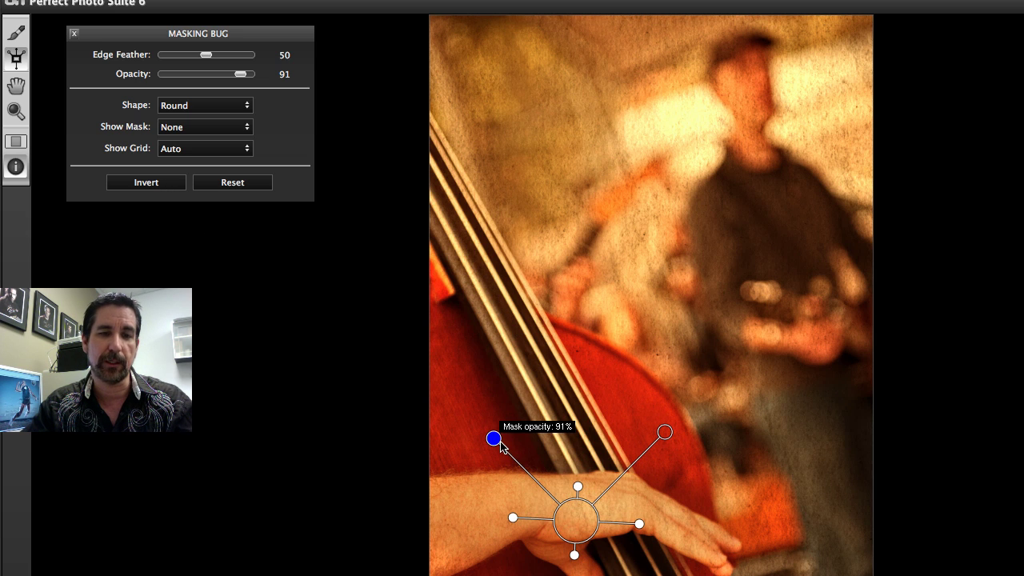
{"action": "left_click_drag", "start_coordinate": [493, 440], "coordinate": [530, 476]}
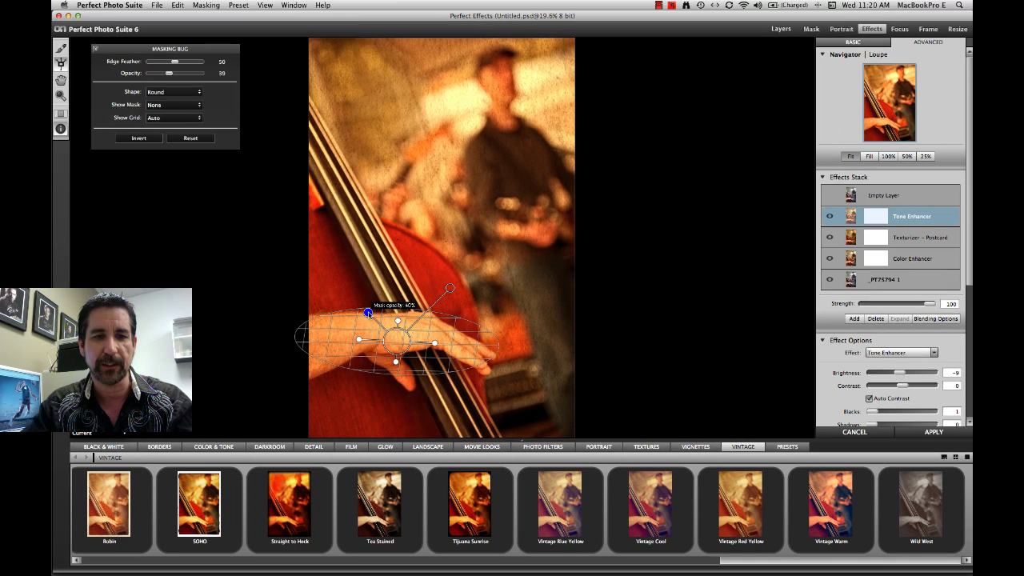
{"action": "left_click_drag", "start_coordinate": [367, 313], "coordinate": [368, 314]}
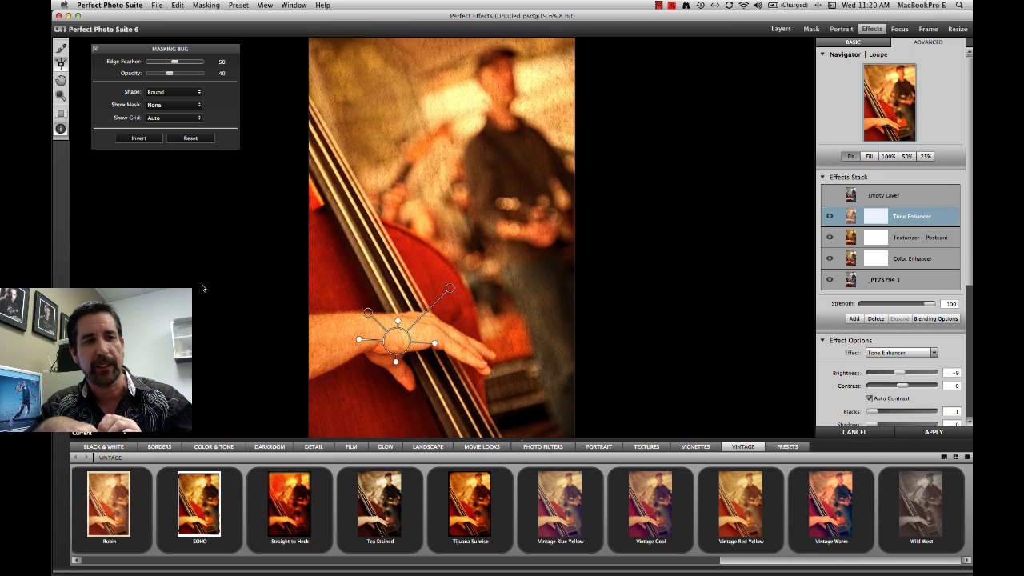
- Switch to the split view showing the Original and Current photo side by side
{"action": "left_click", "coordinate": [62, 116]}
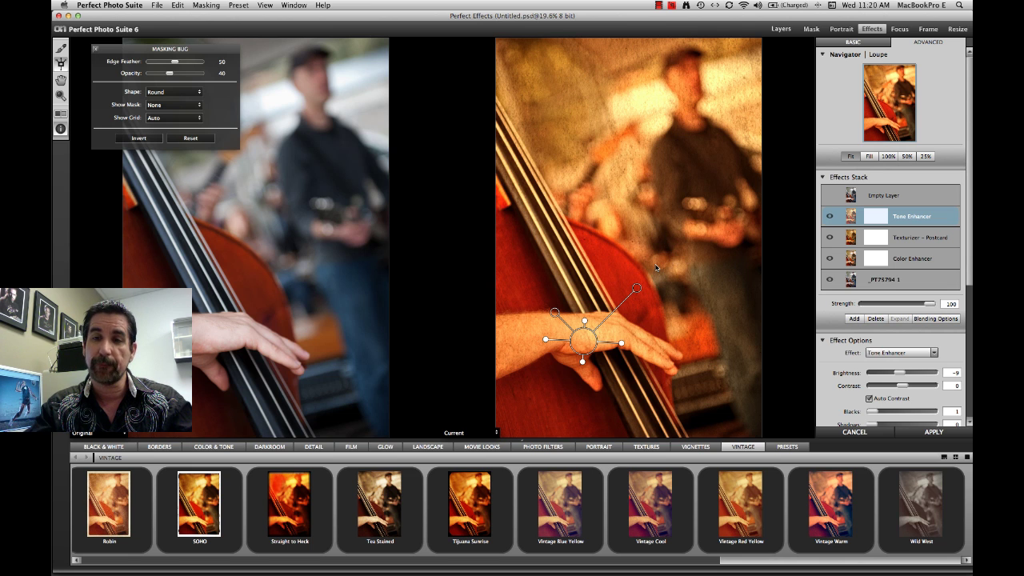
- Create a new preset named 'Jazzy Austin' with the creator's name, then view it under Presets
{"action": "left_click", "coordinate": [238, 6]}
{"action": "left_click", "coordinate": [256, 16]}
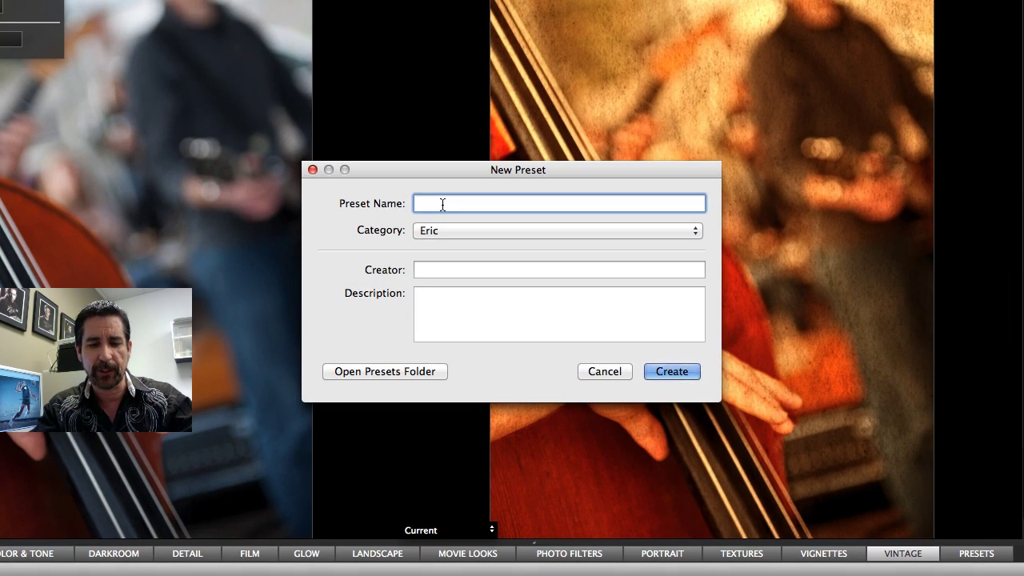
{"action": "type", "text": "Jazzy"}
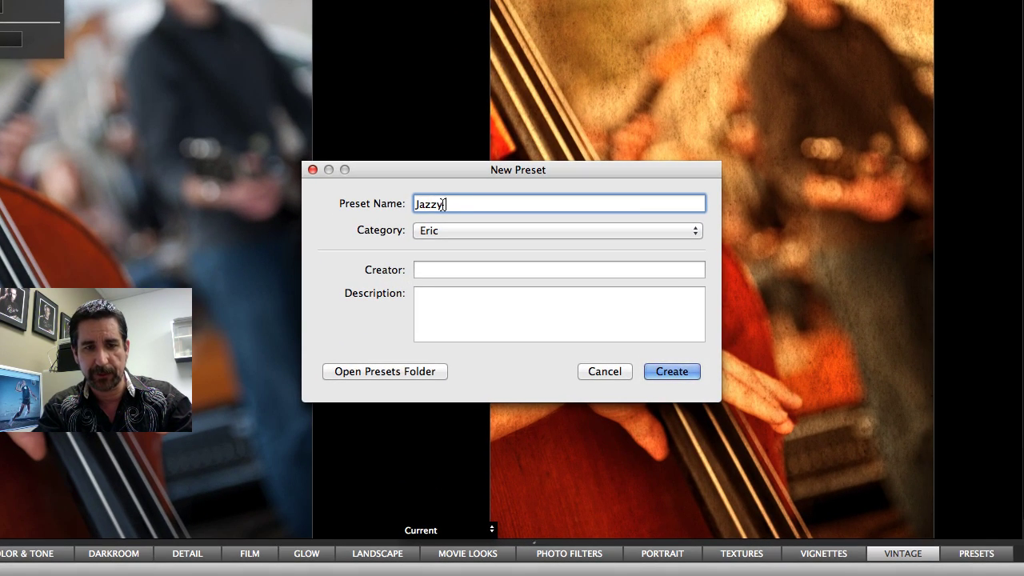
{"action": "type", "text": " Austin"}
{"action": "key", "text": "Tab"}
{"action": "key", "text": "Tab"}
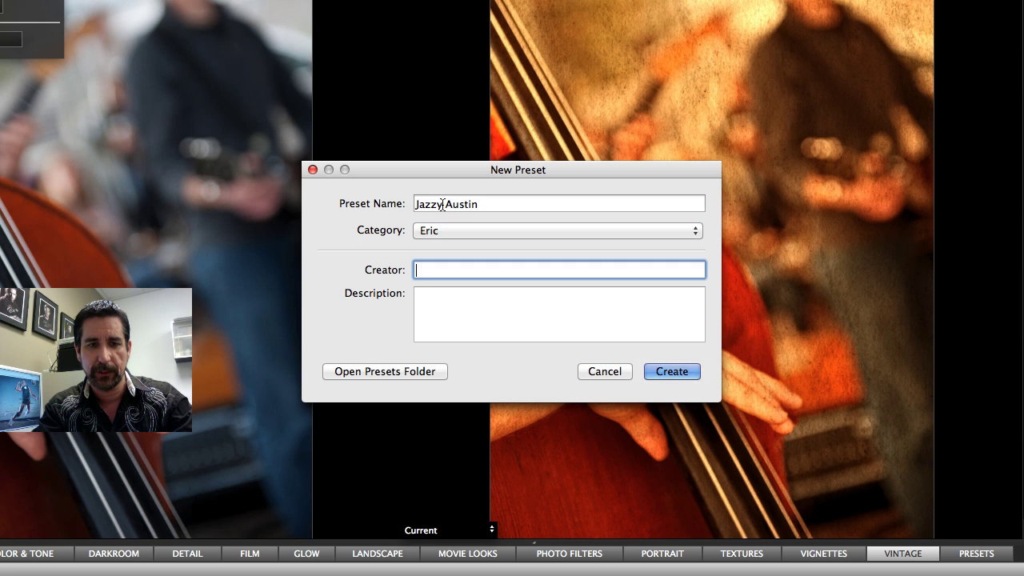
{"action": "type", "text": "Eric Eggl"}
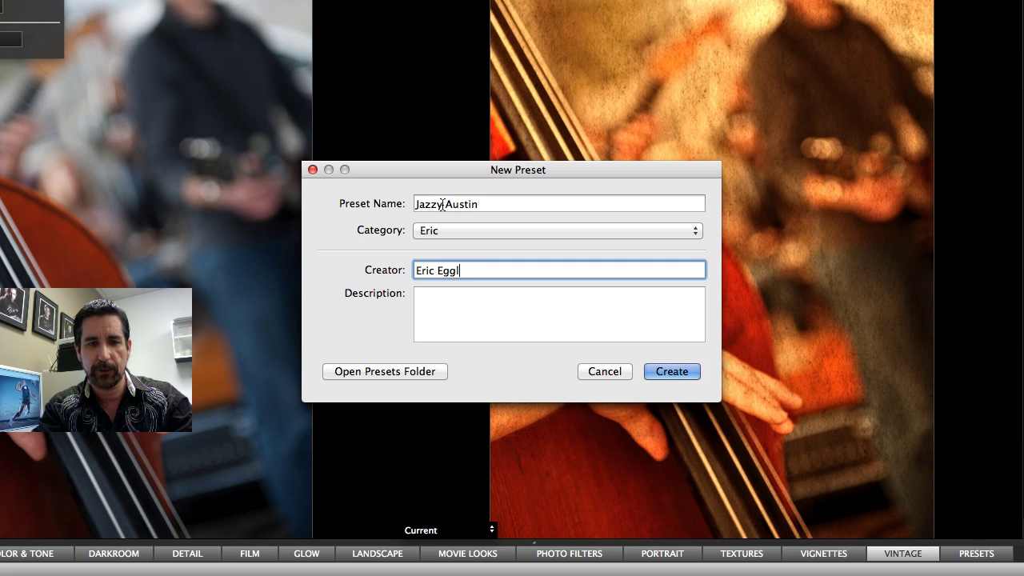
{"action": "type", "text": "y"}
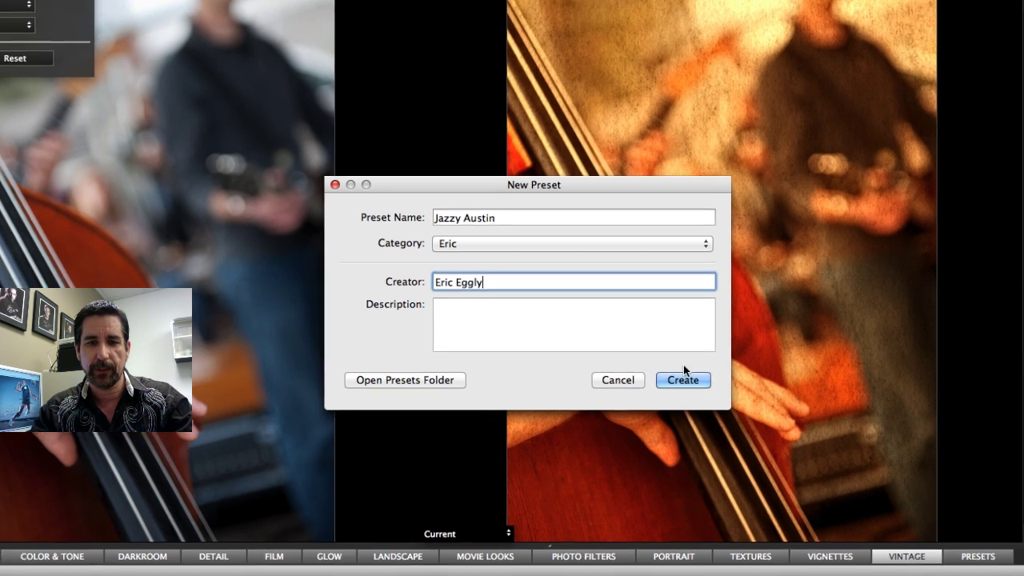
{"action": "left_click", "coordinate": [672, 371]}
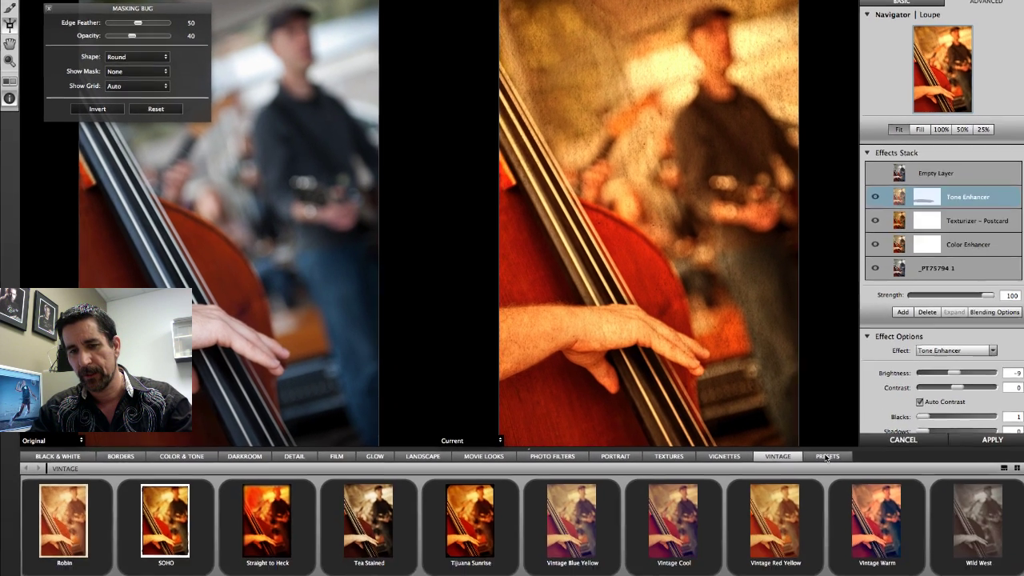
{"action": "left_click", "coordinate": [985, 570]}
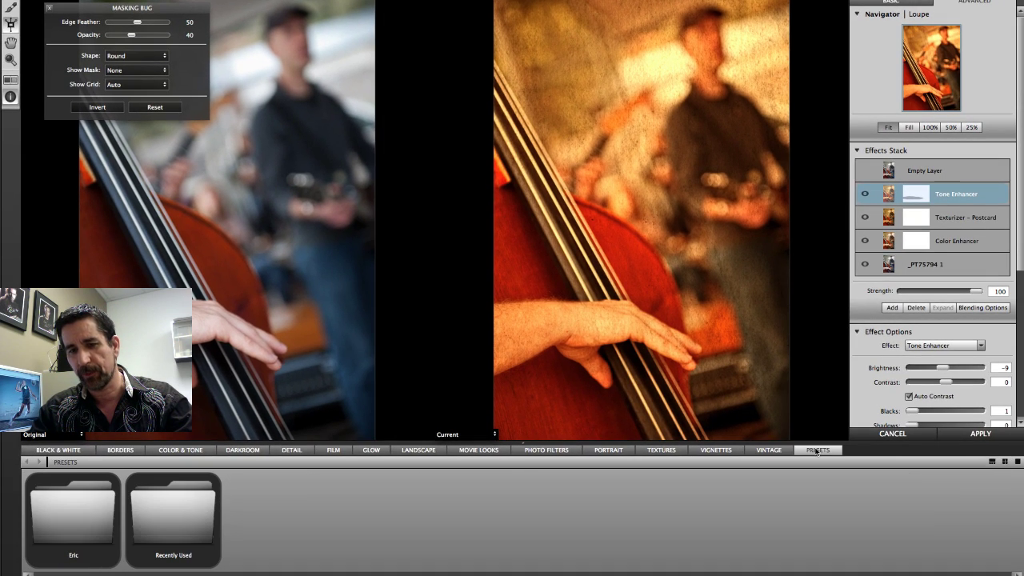
{"action": "double_click", "coordinate": [77, 517]}
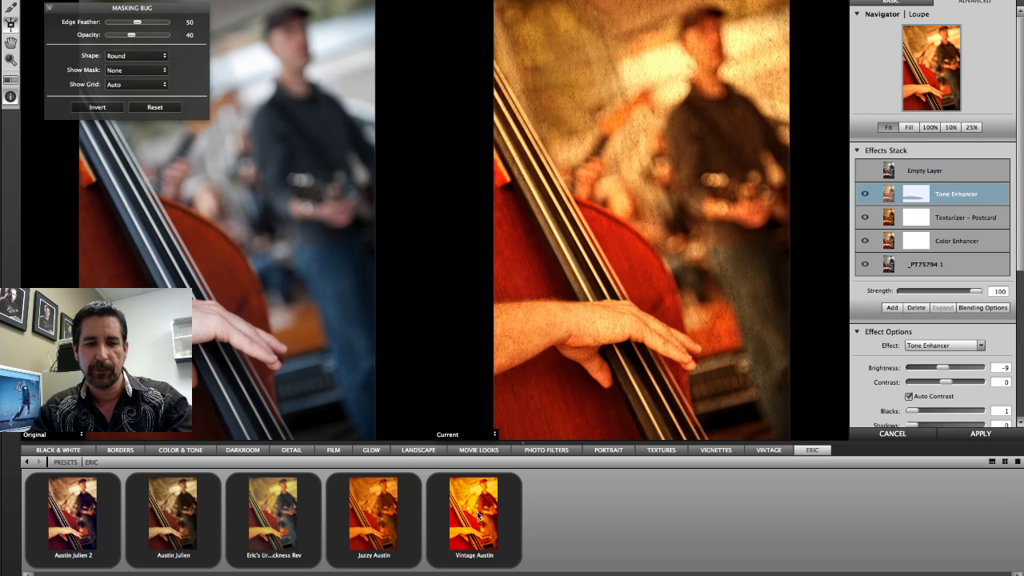